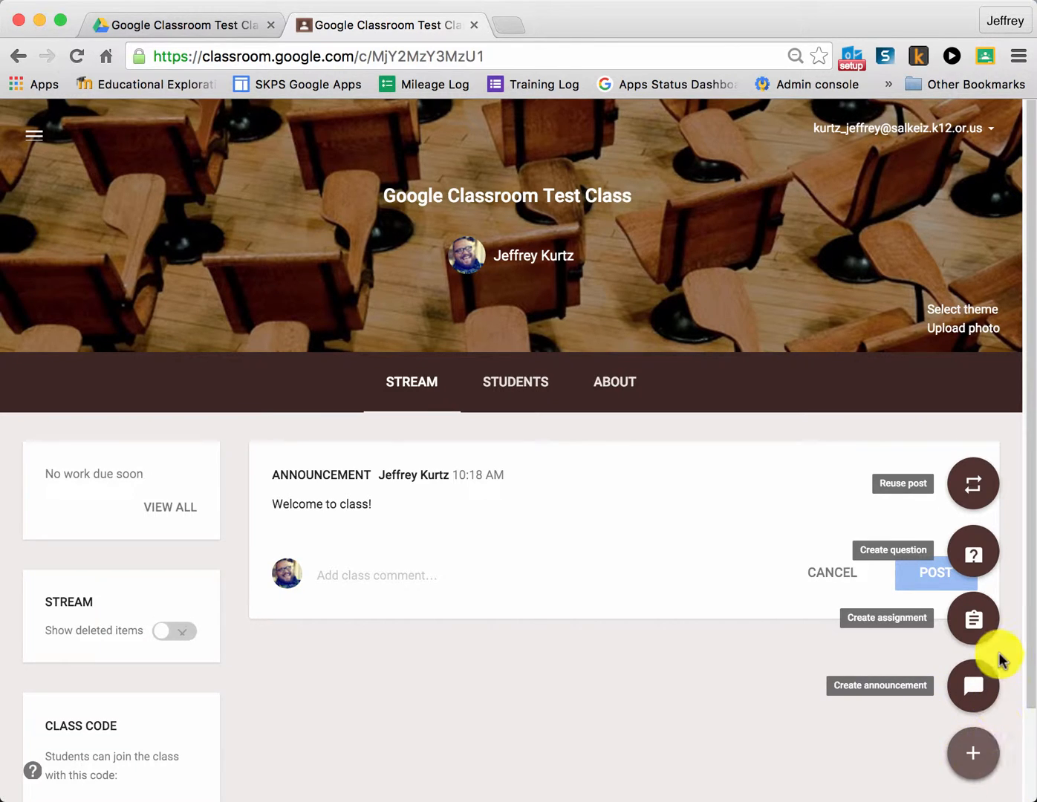
Create a new assignment in the class and title it "Summer Writing".
left_click(978, 623)
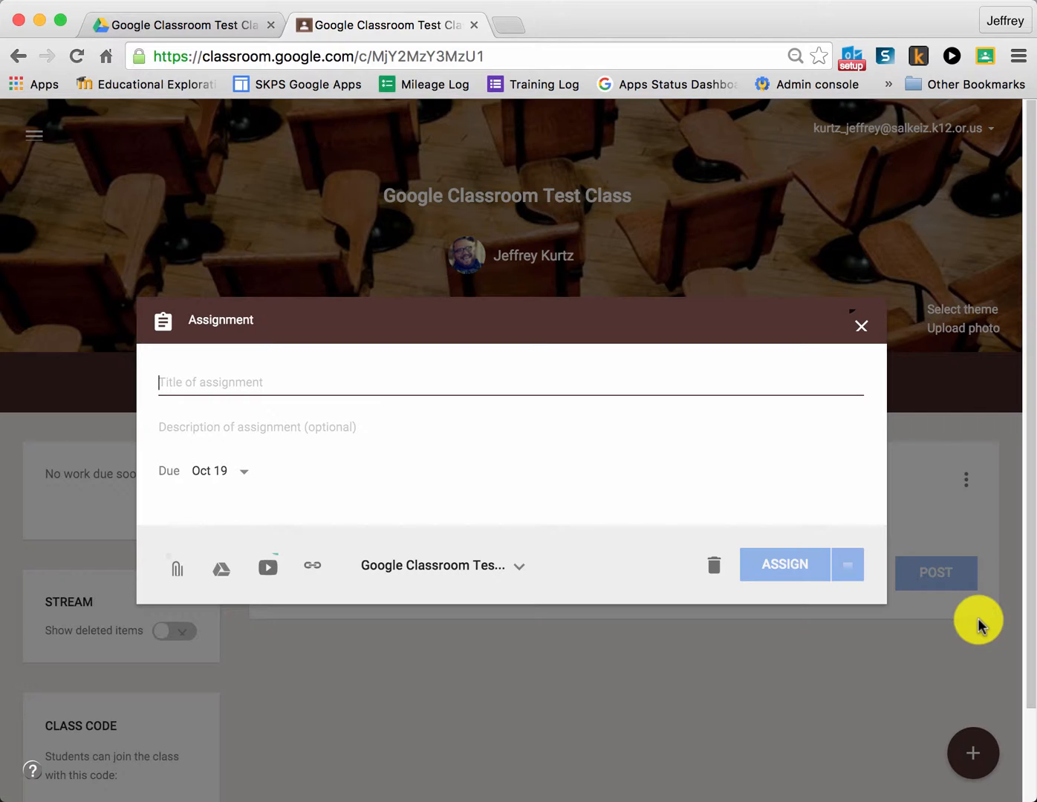
type("Summer ")
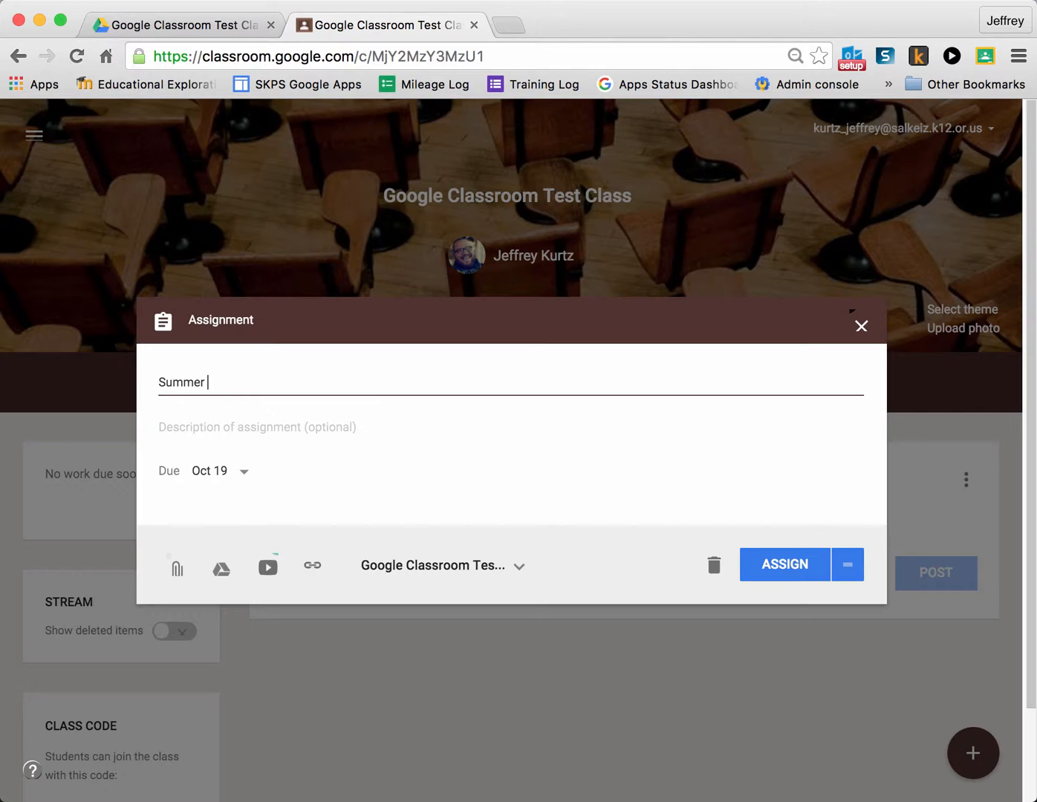
type("Writing")
left_click(212, 418)
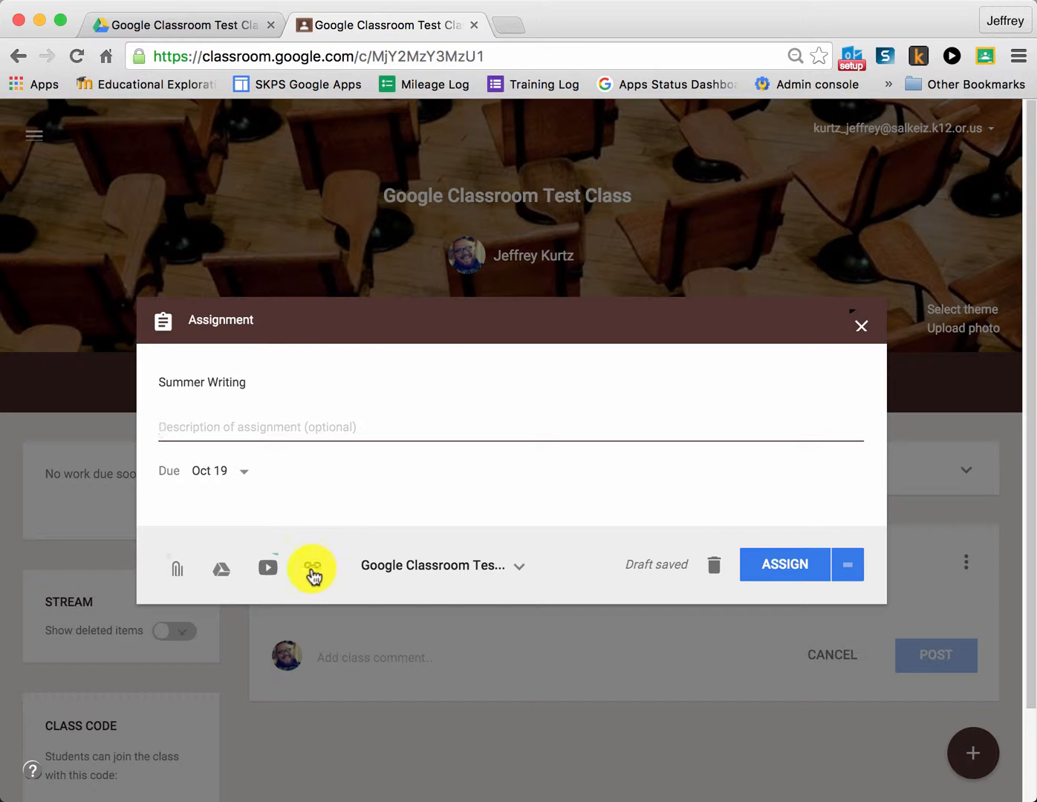
Try adding PA PD Extravaganza and Auburn Tech Class as extra recipients of the assignment, and clear both selections.
left_click(520, 568)
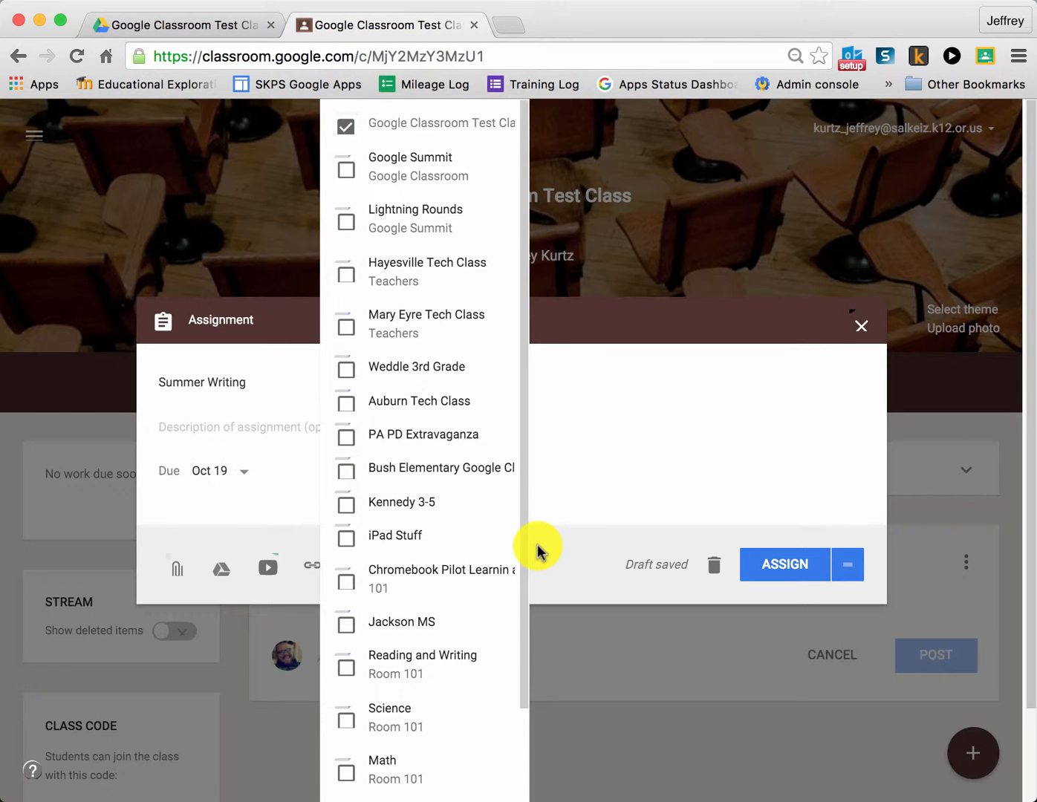
left_click(346, 440)
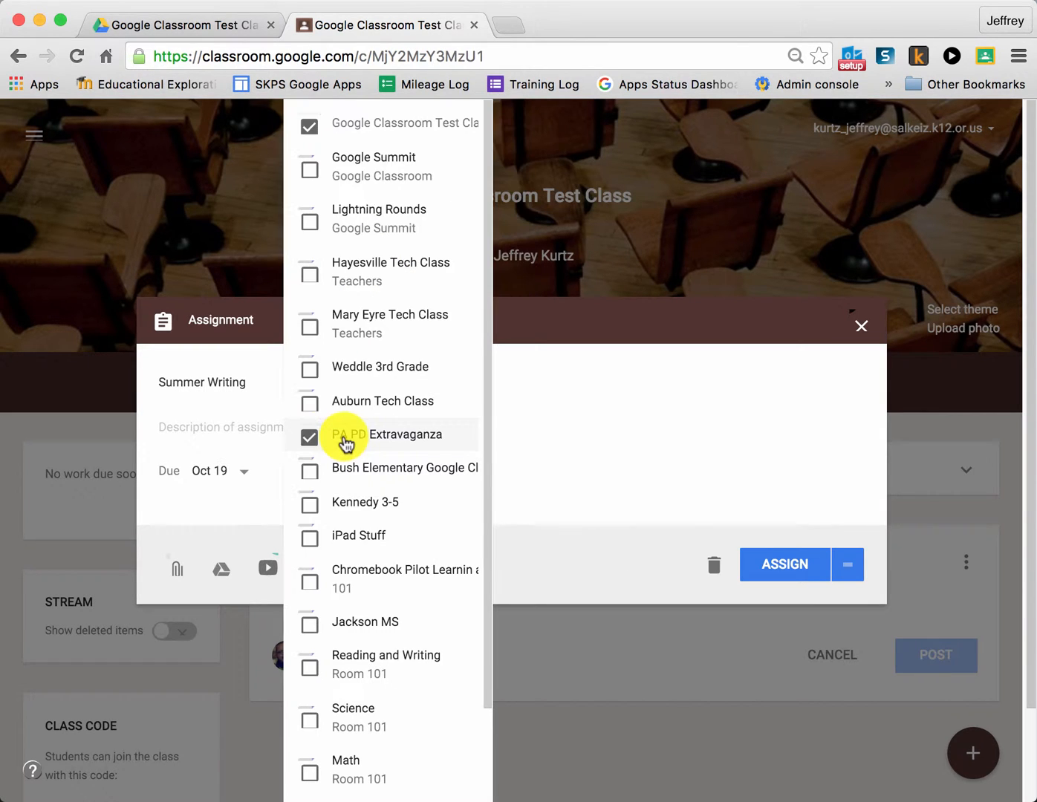
left_click(310, 404)
left_click(312, 373)
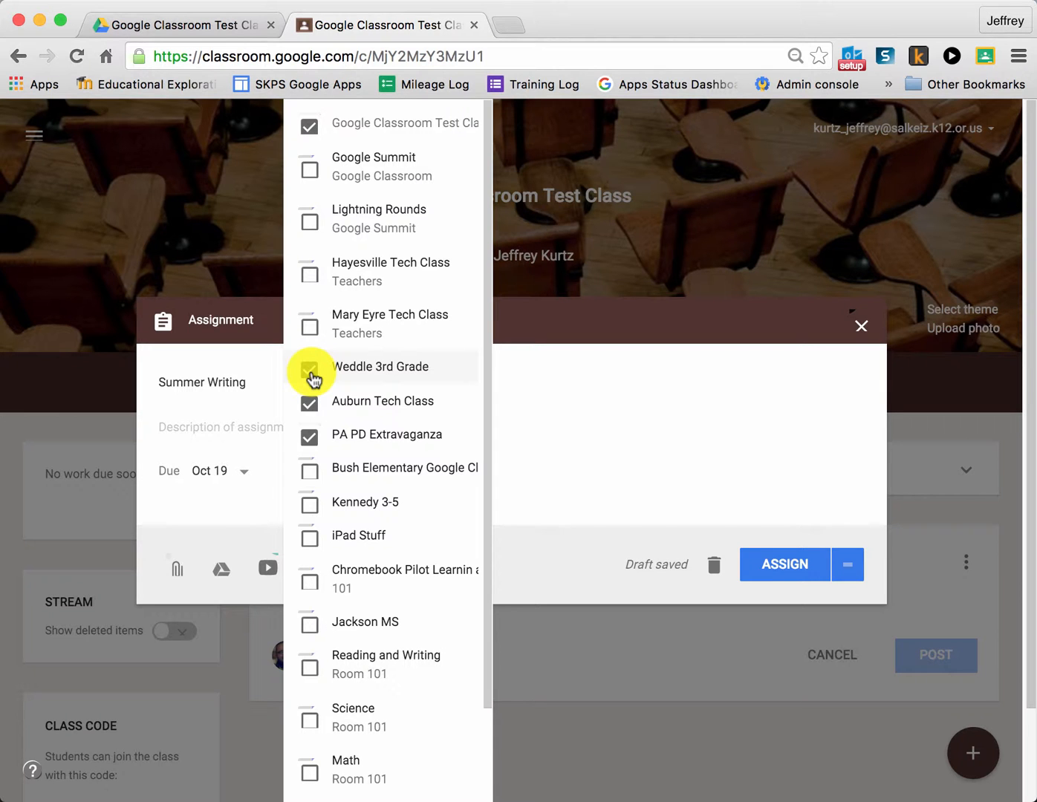
left_click(309, 404)
left_click(311, 438)
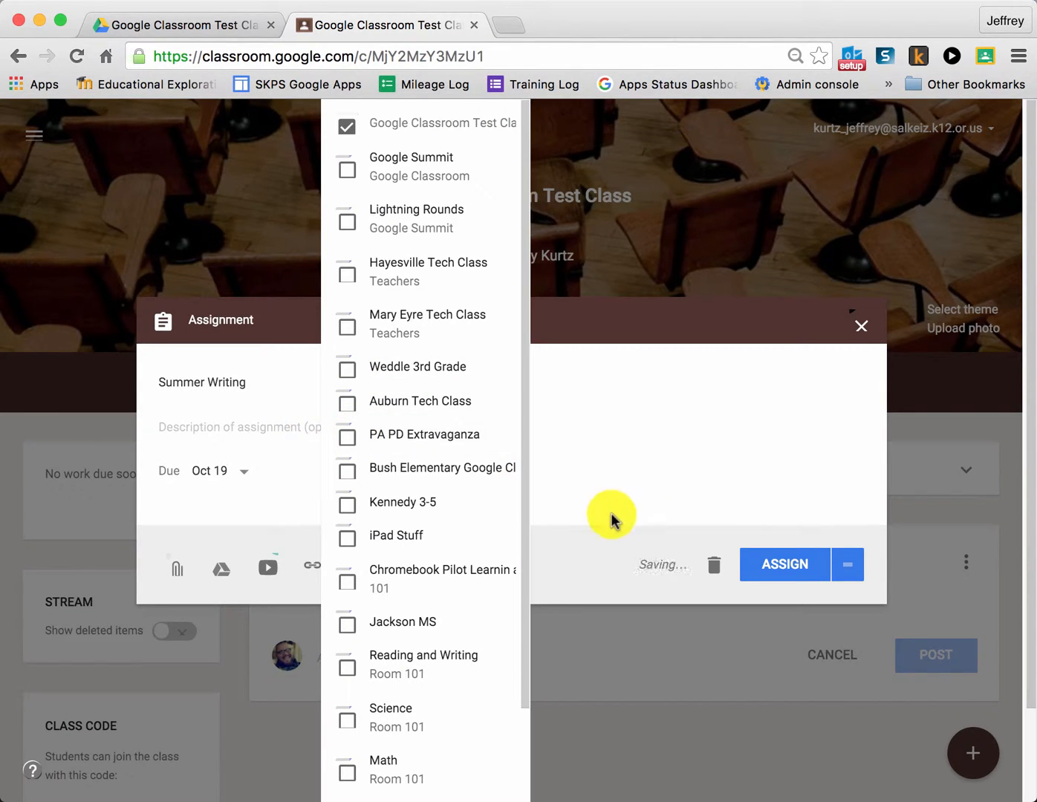
left_click(614, 519)
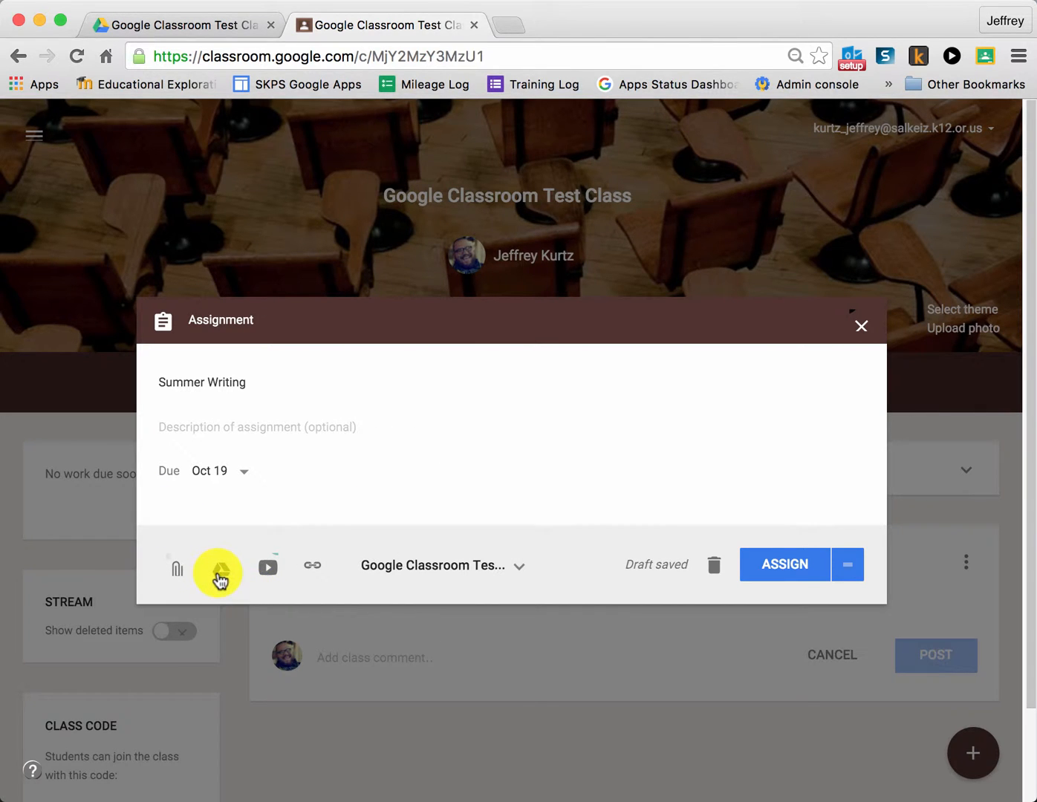
Attach the Drive file "[Template] Assignment: My Summer Vacation" to the assignment and have a copy made for each student.
left_click(218, 578)
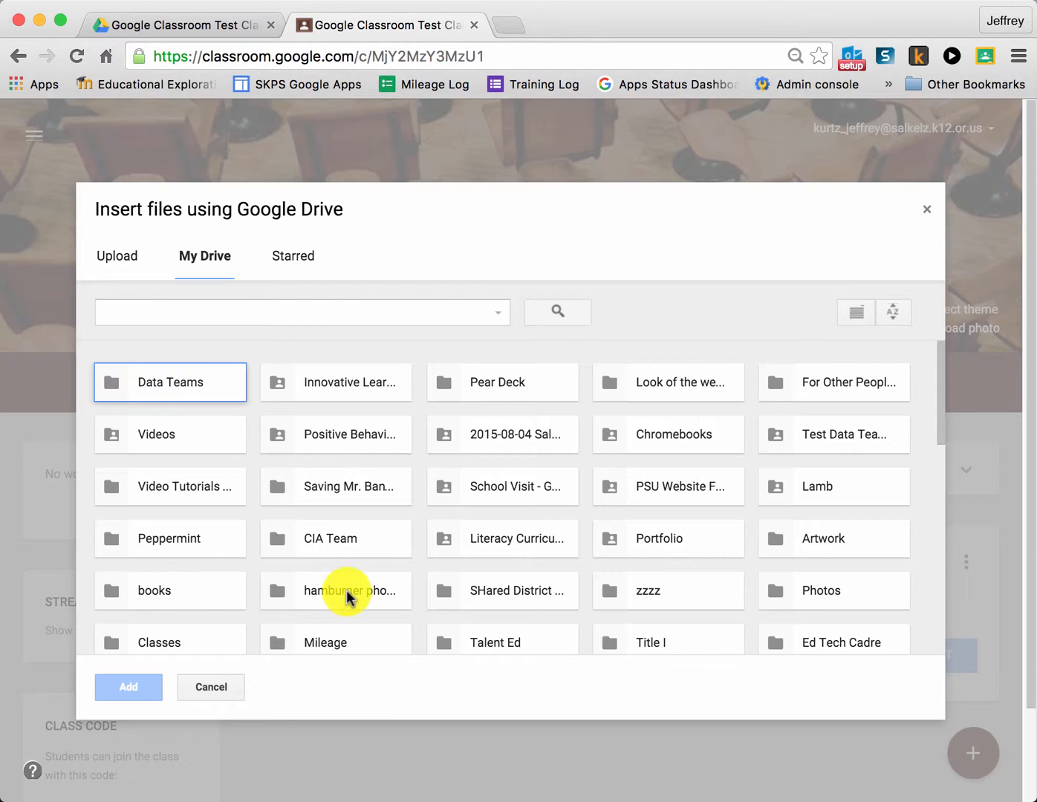
left_click(227, 315)
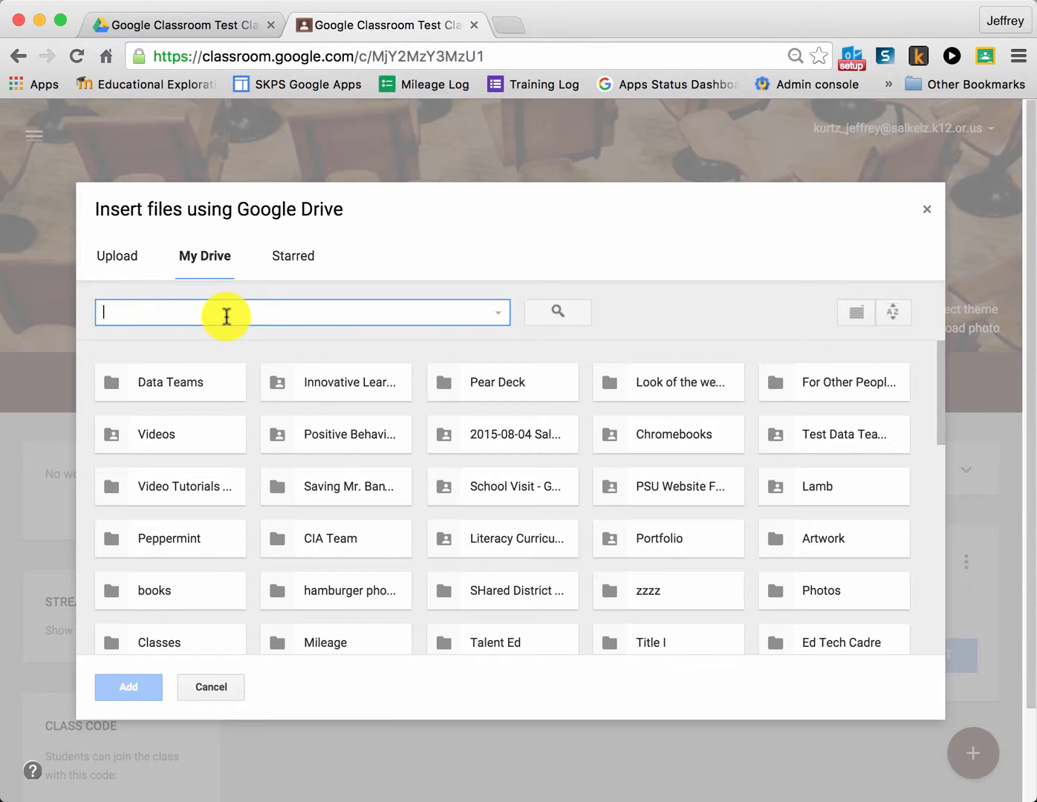
type("assign")
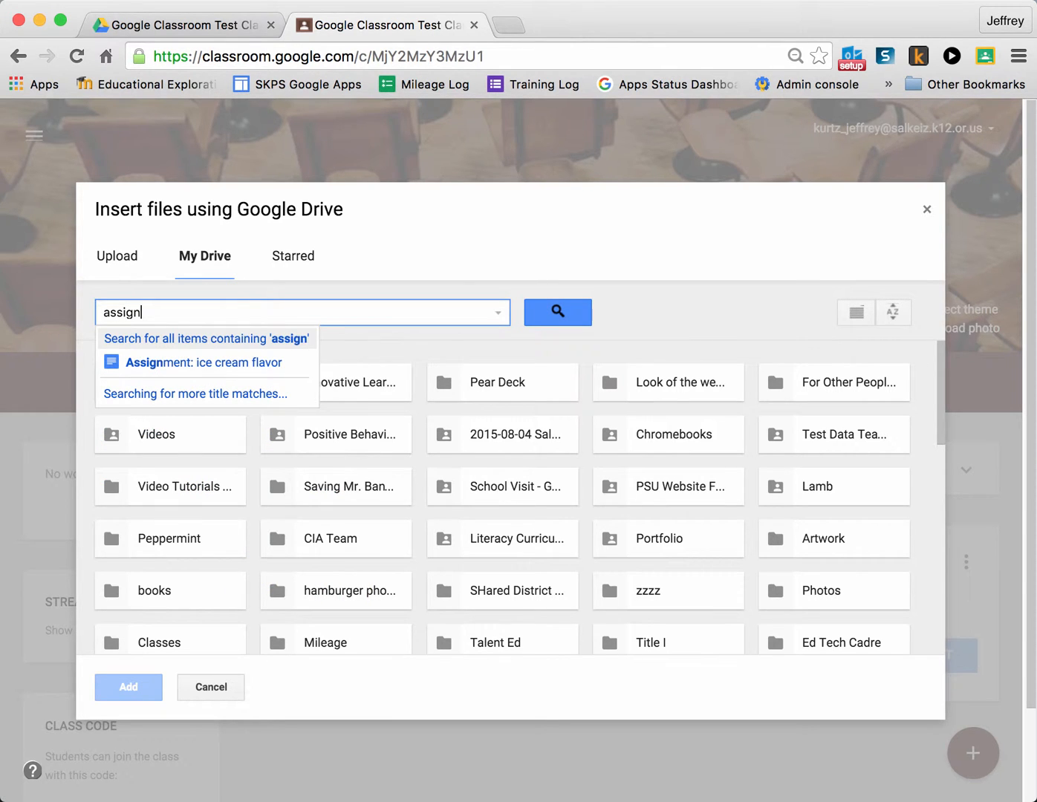
type("ment")
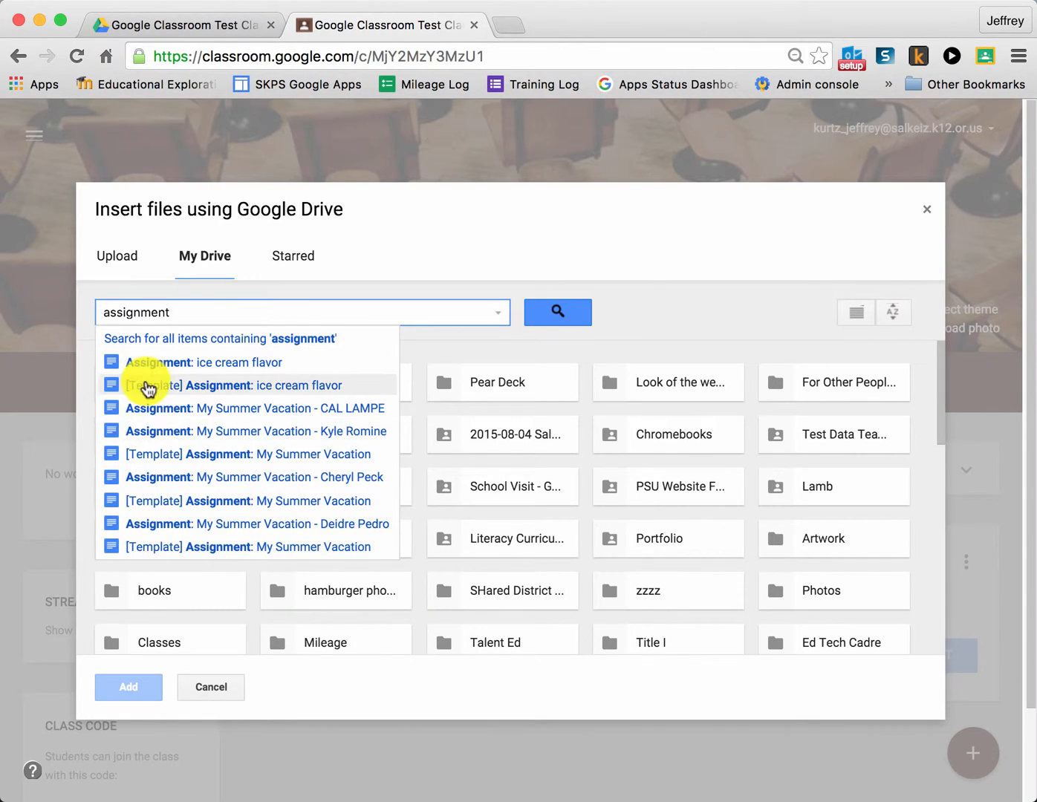
left_click(165, 456)
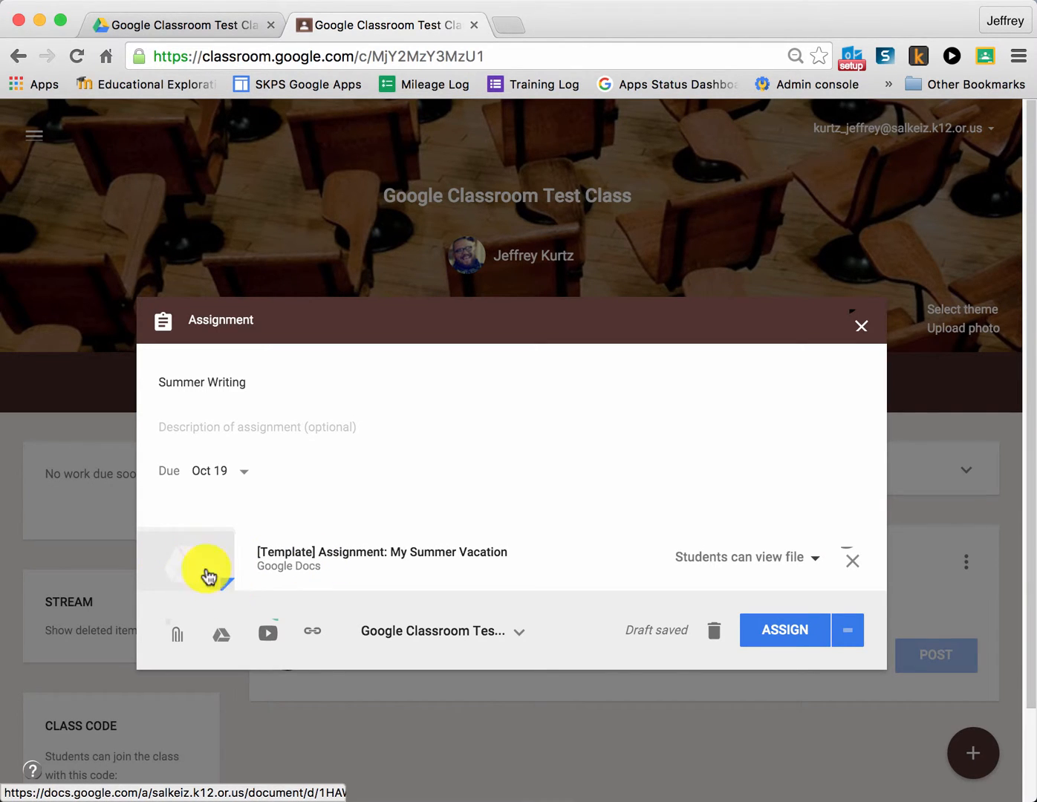
left_click(815, 563)
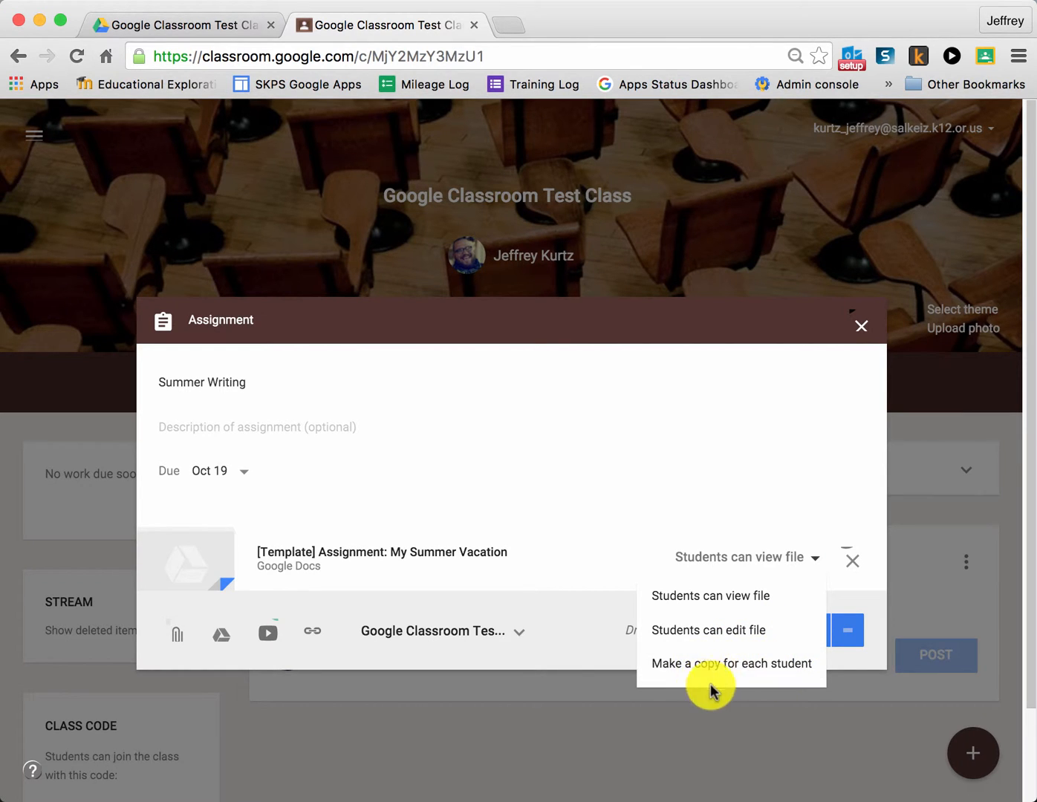
left_click(753, 671)
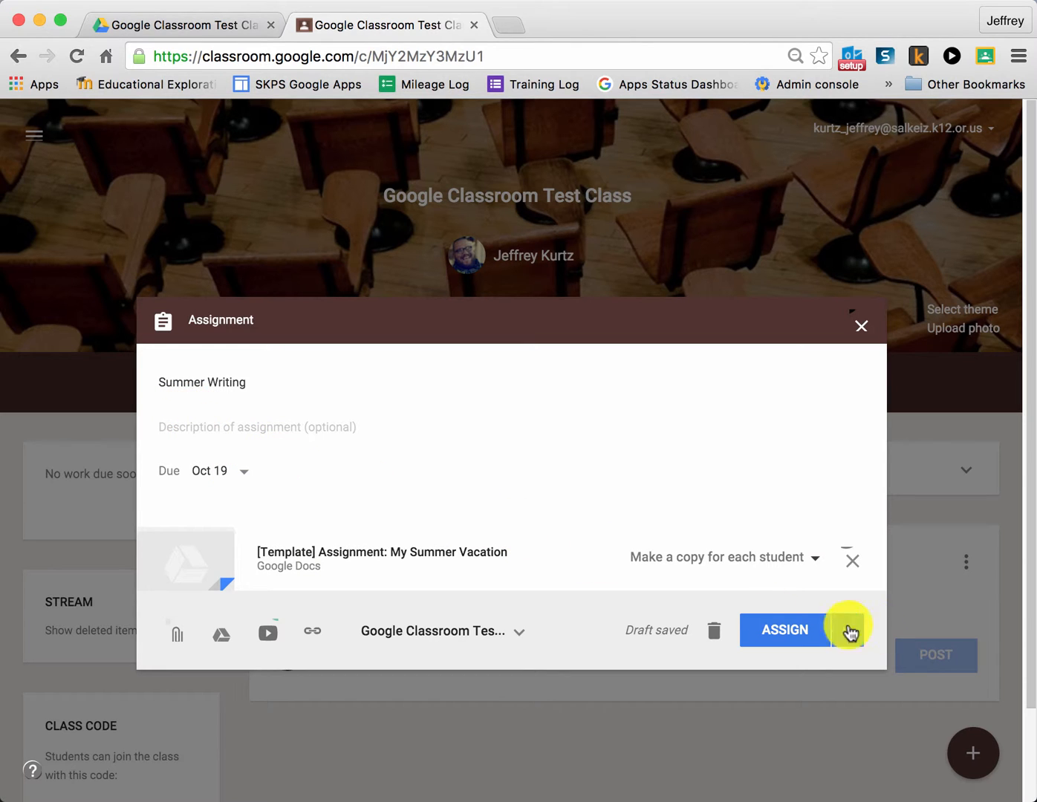
Set the due date to Oct 20, 2015 at 11:59 PM and assign the Summer Writing work to the class.
left_click(238, 472)
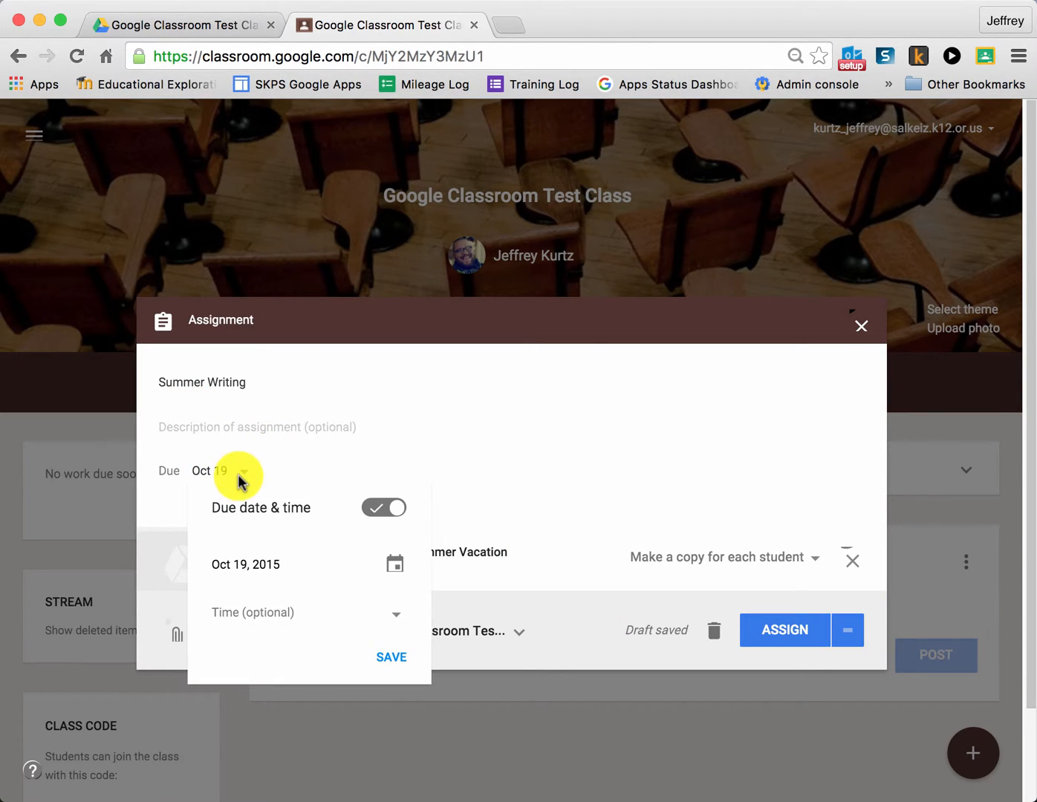
left_click(397, 561)
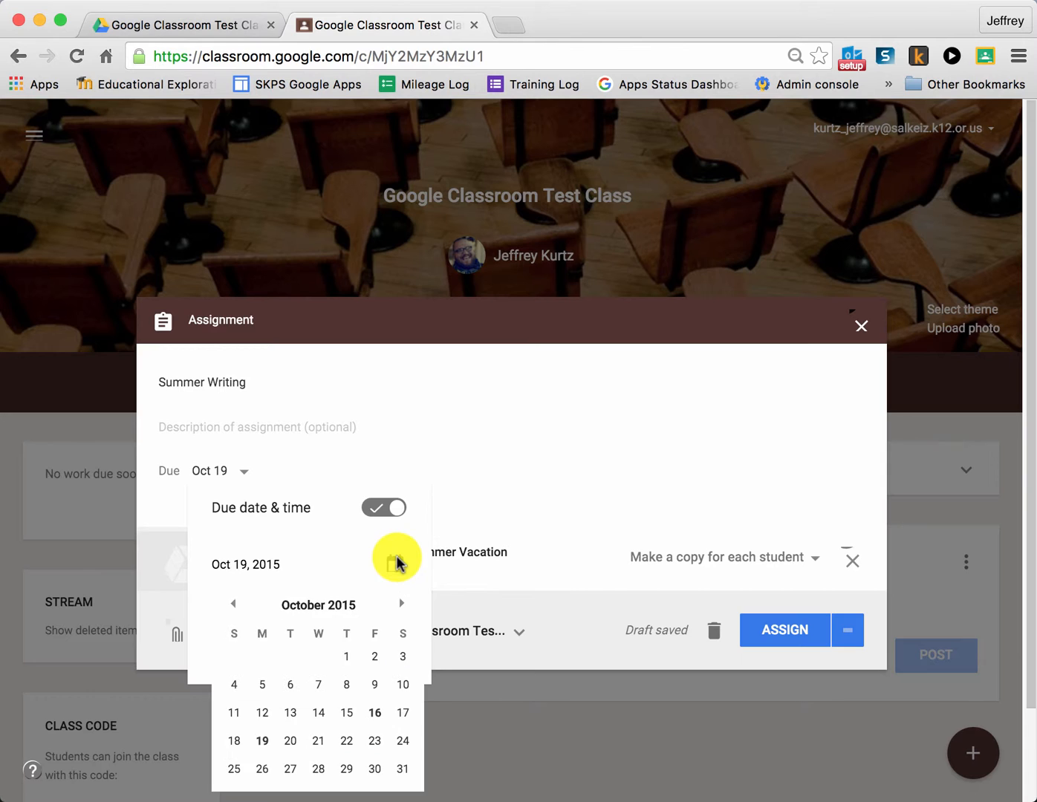
left_click(289, 739)
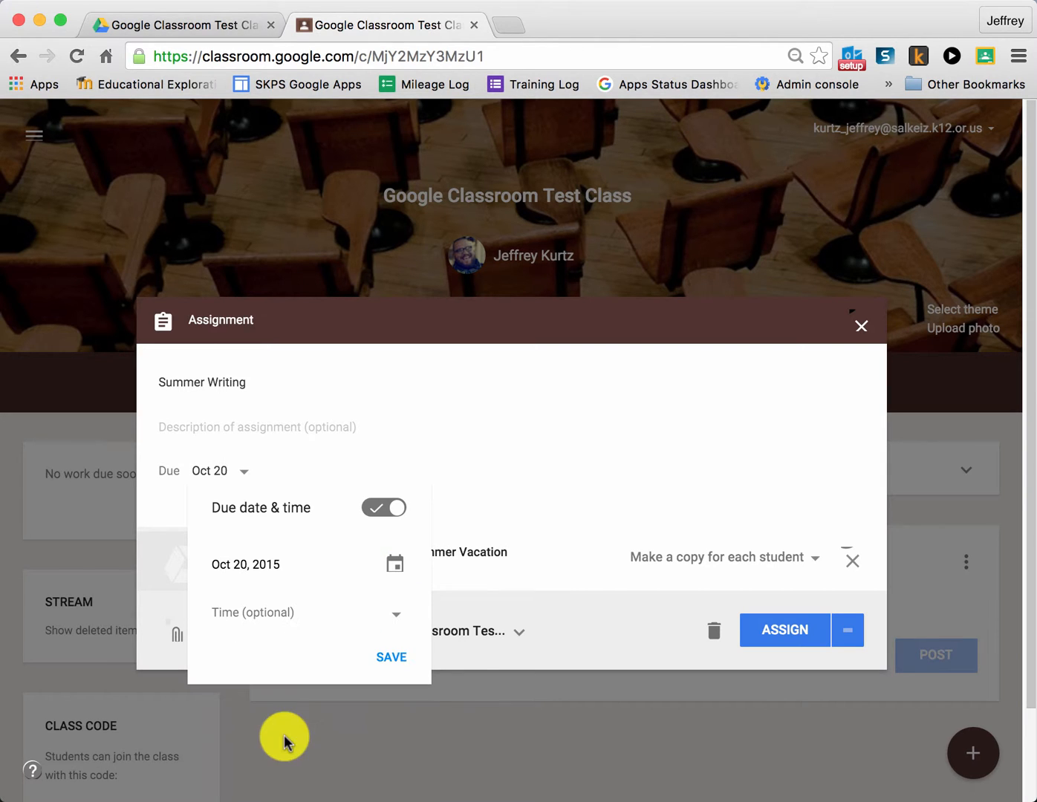
left_click(398, 617)
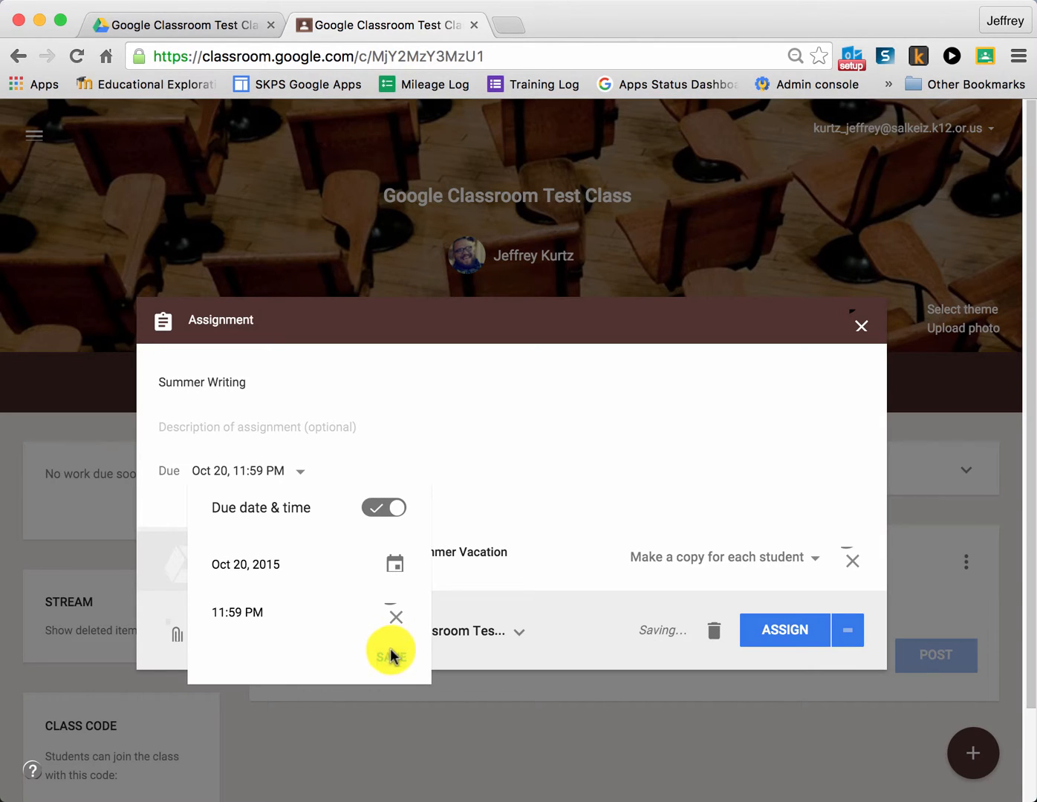
left_click(390, 657)
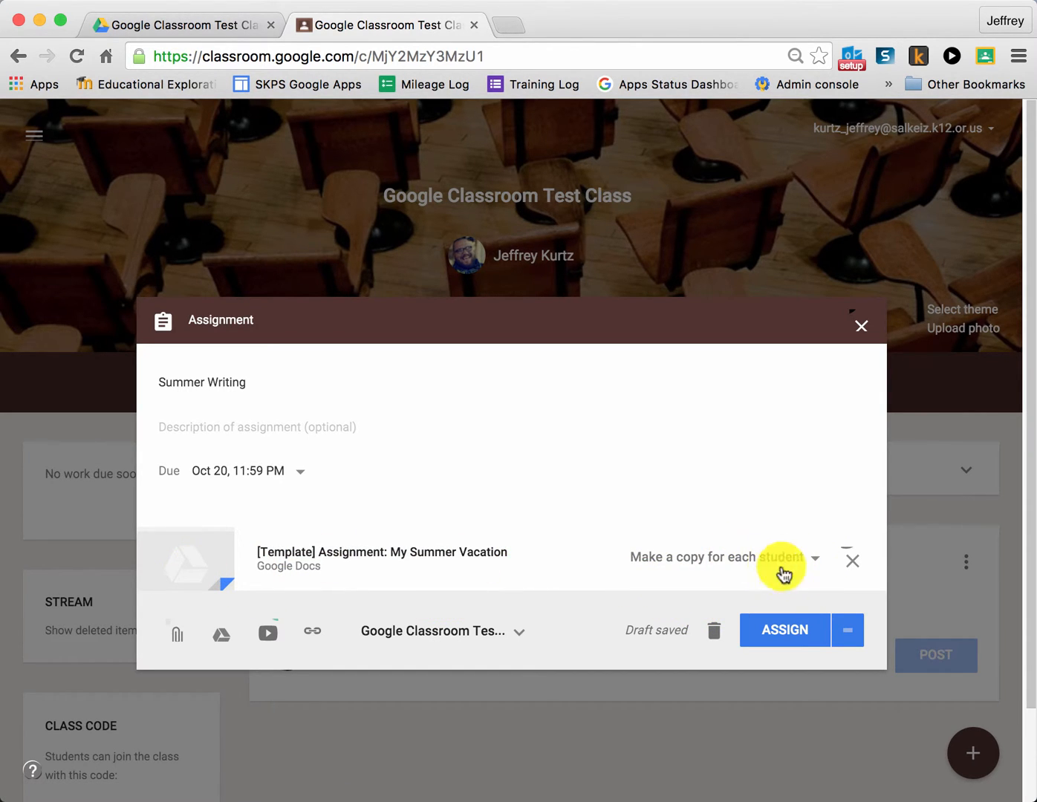
left_click(791, 640)
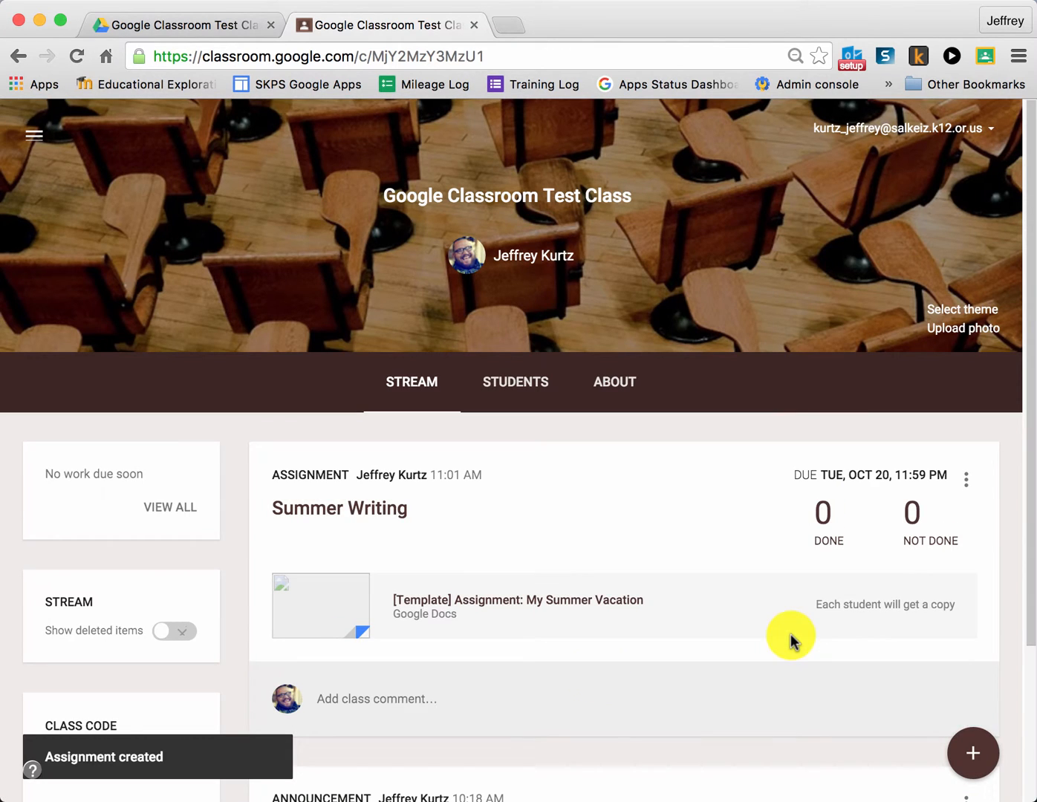
Review the posted assignment in the class stream and open the calendar covering all classes.
scroll(510, 544, "down", 5)
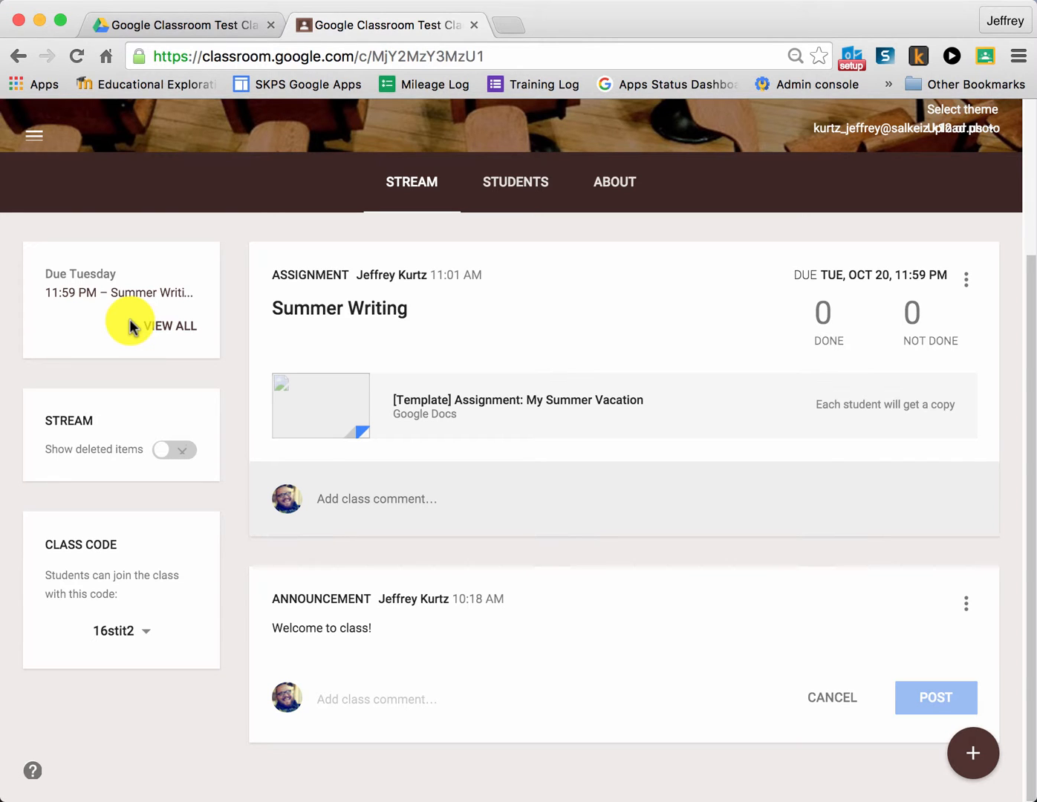
scroll(94, 271, "up", 5)
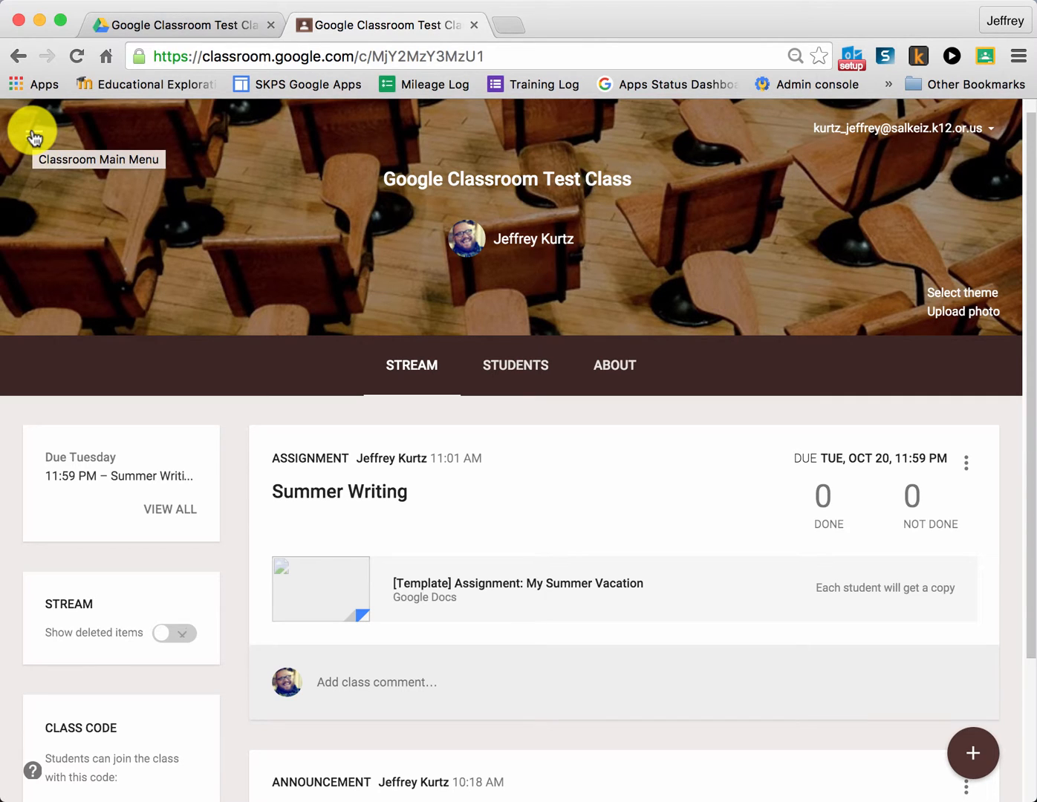
left_click(33, 137)
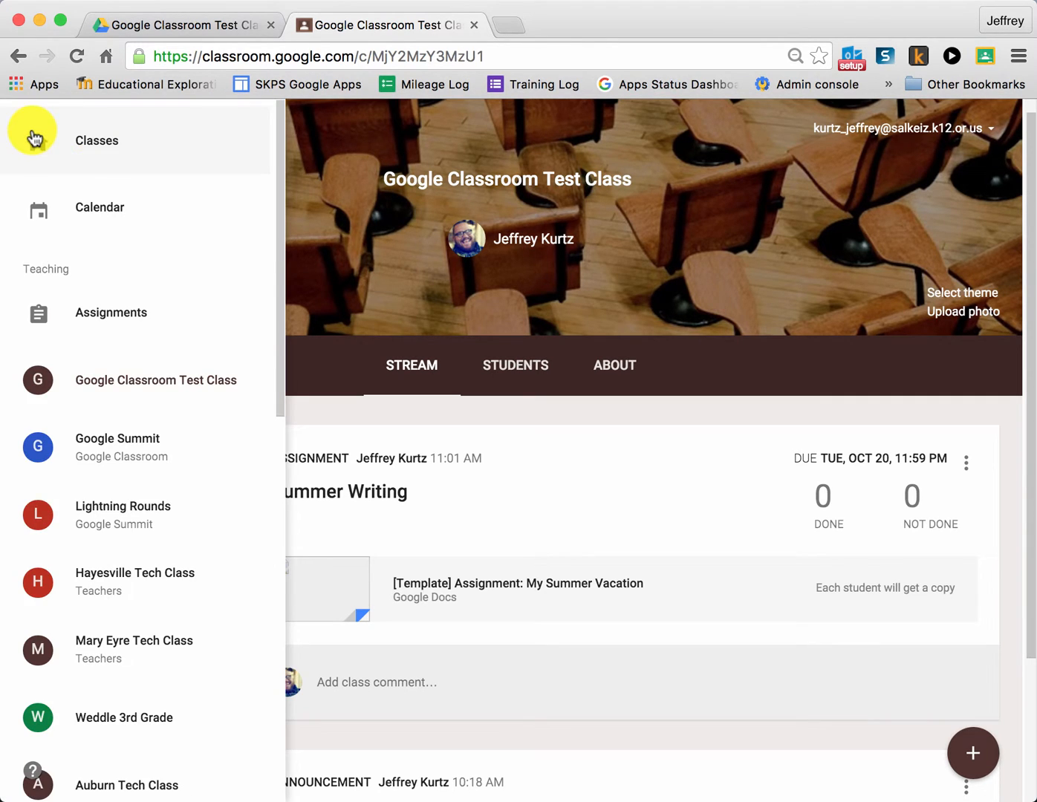
left_click(101, 209)
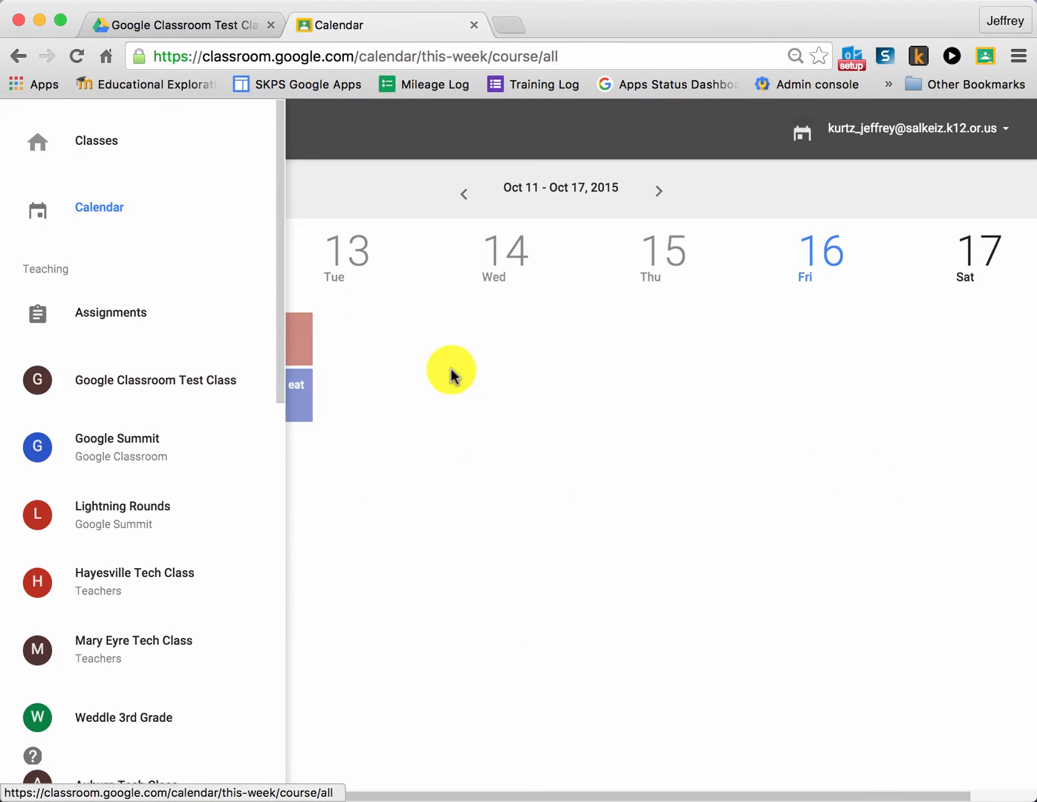
left_click(683, 471)
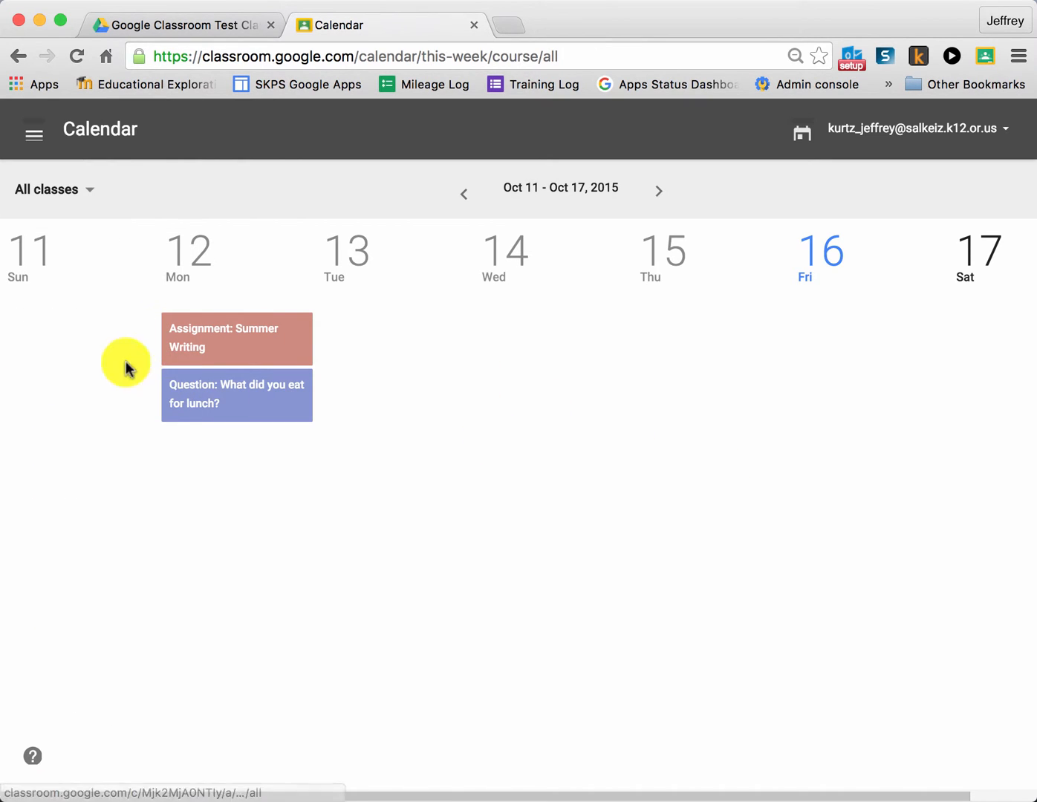
Browse the calendar back to the week of Sep 27 and forward to Oct 18 - Oct 24, 2015, to check assignment due dates.
scroll(798, 339, "right", 2)
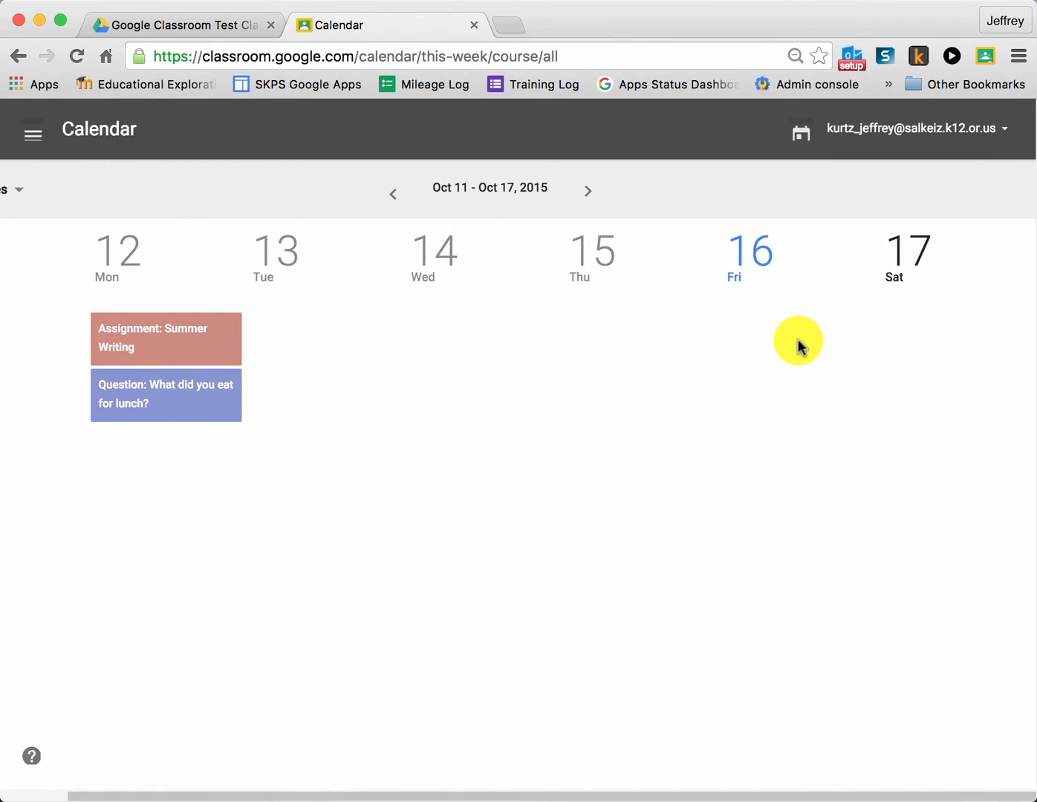
scroll(798, 339, "left", 2)
left_click(464, 199)
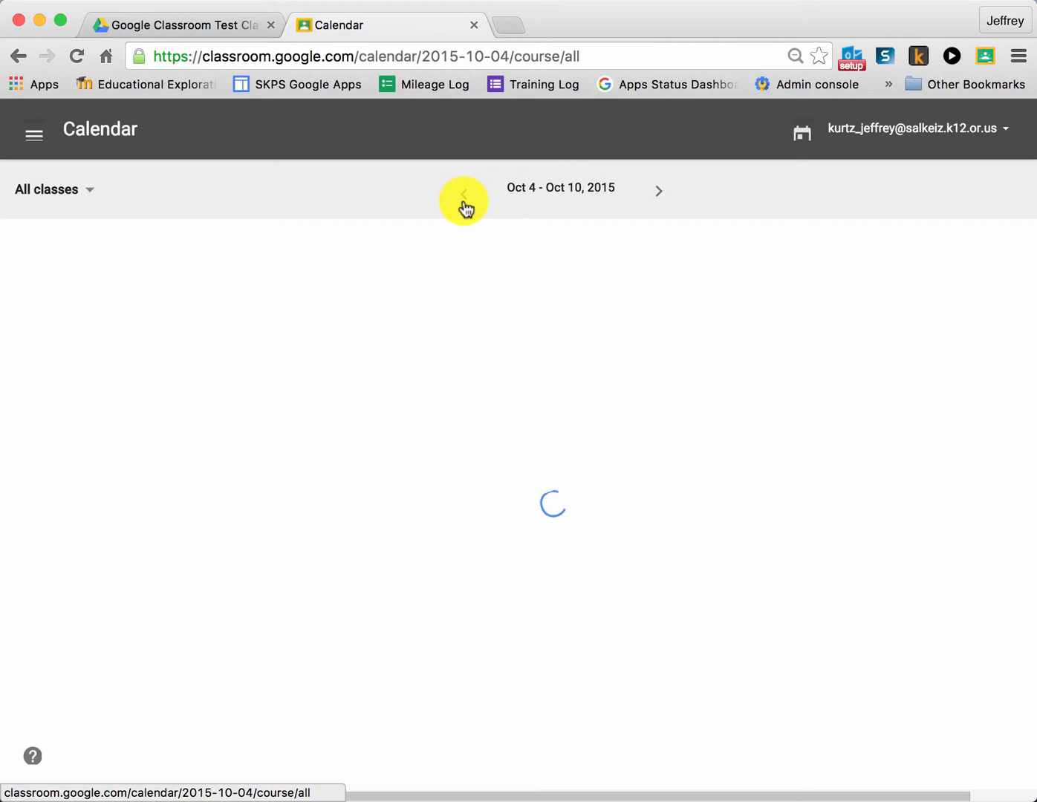
left_click(463, 200)
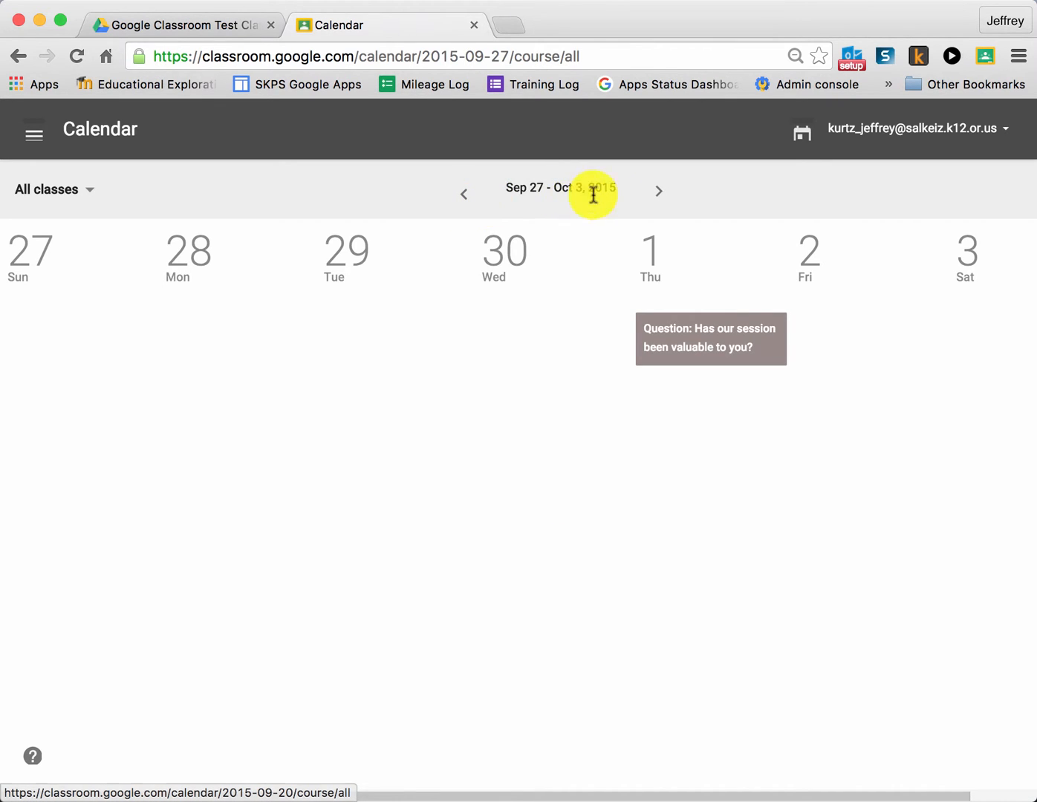
left_click(656, 195)
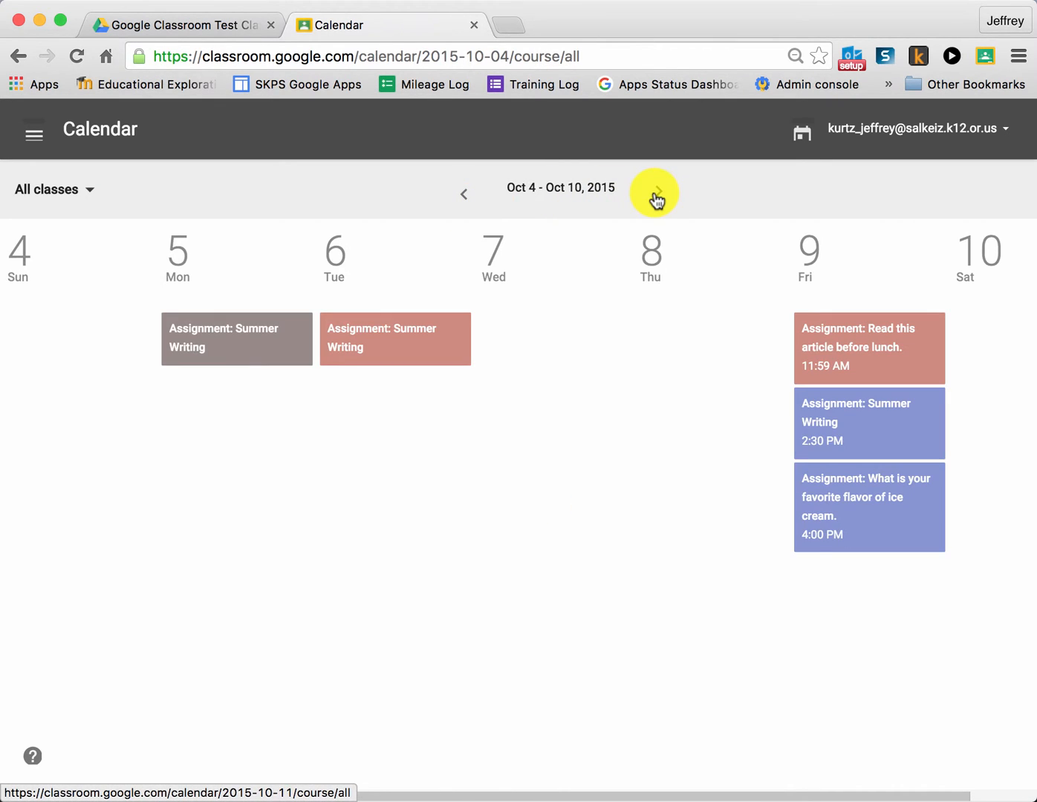
left_click(658, 194)
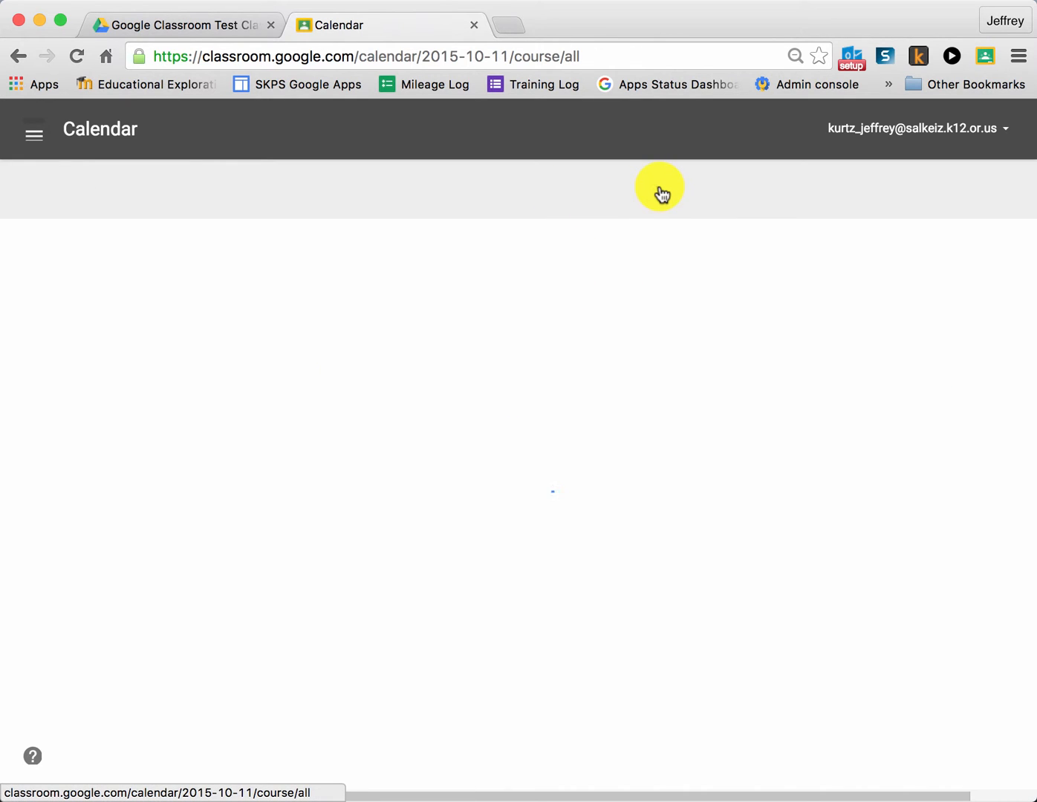
left_click(659, 192)
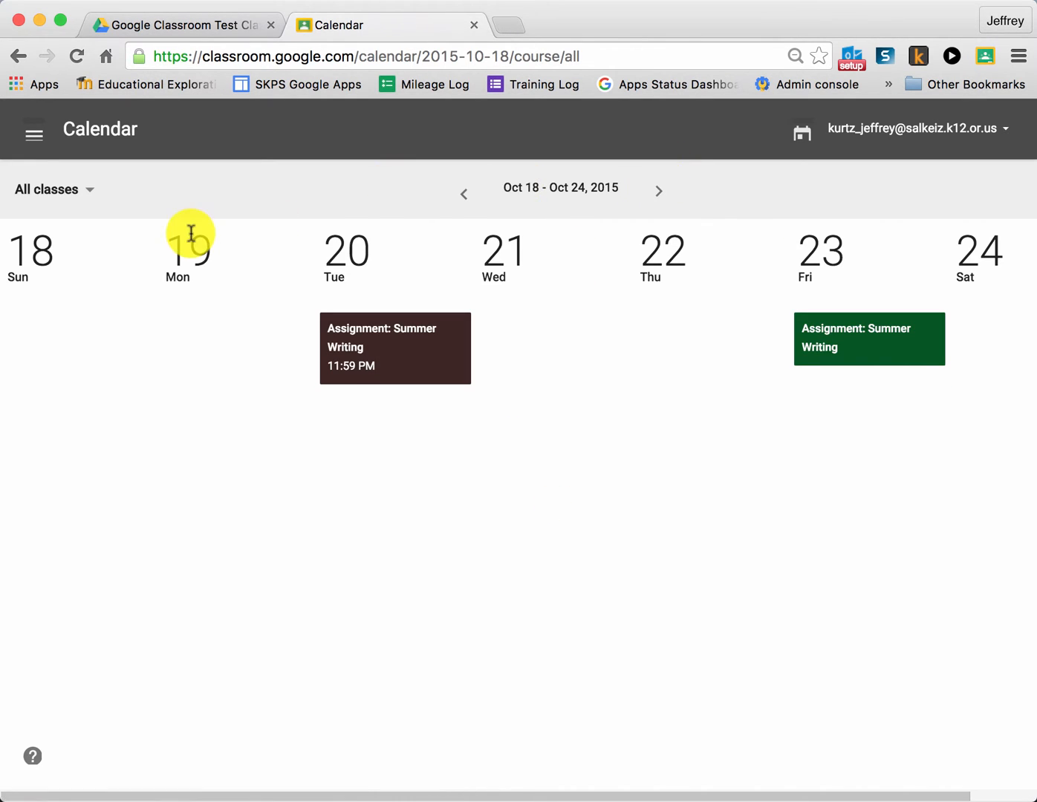
Check the Google Classroom Test Class stream, open the Google Summit class, and look over the posts in its stream.
left_click(22, 133)
left_click(143, 381)
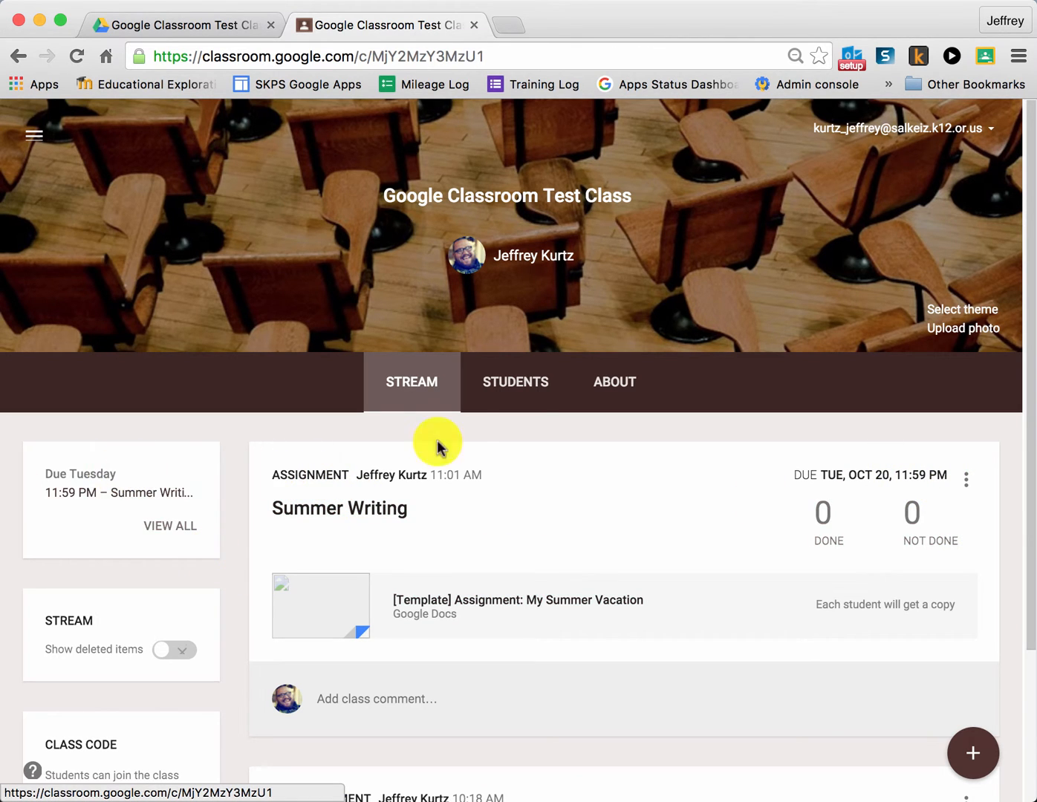
left_click(34, 136)
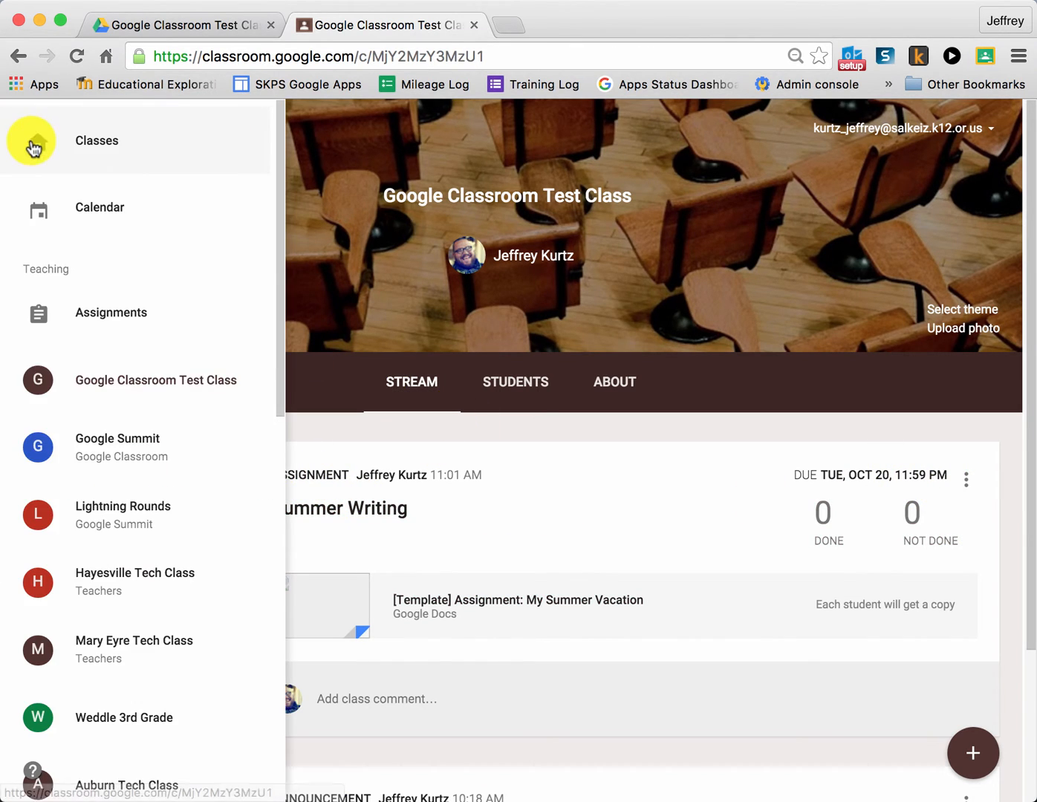
left_click(97, 433)
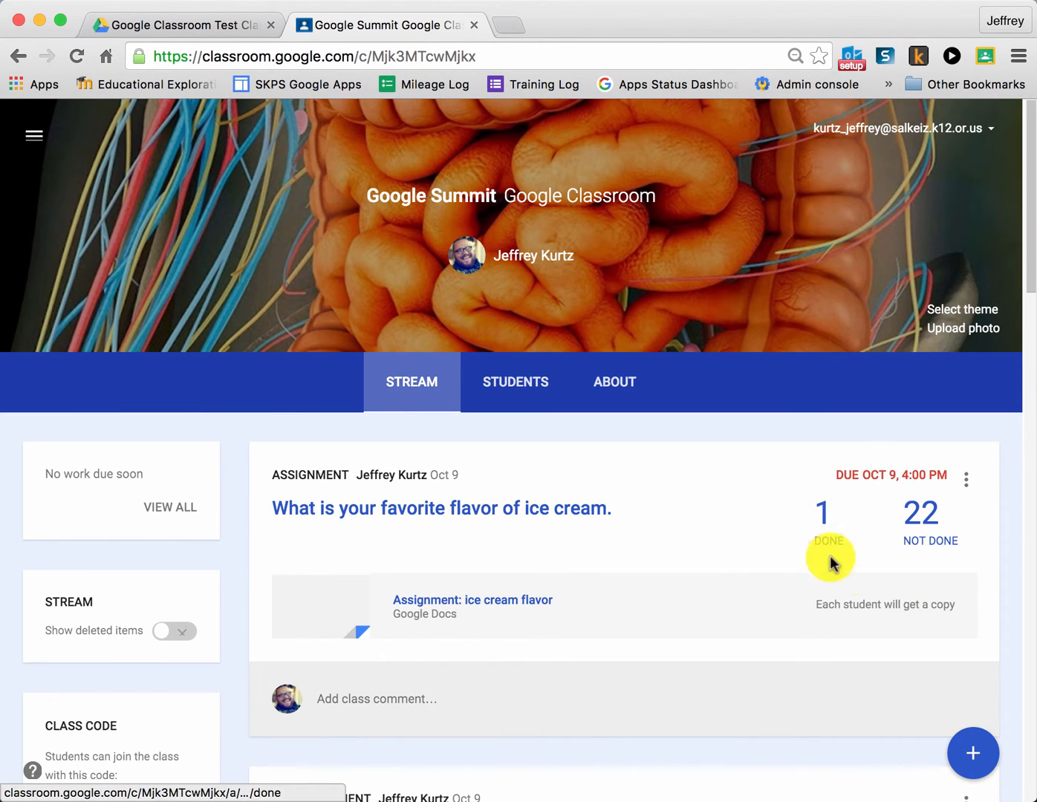
scroll(465, 554, "down", 3)
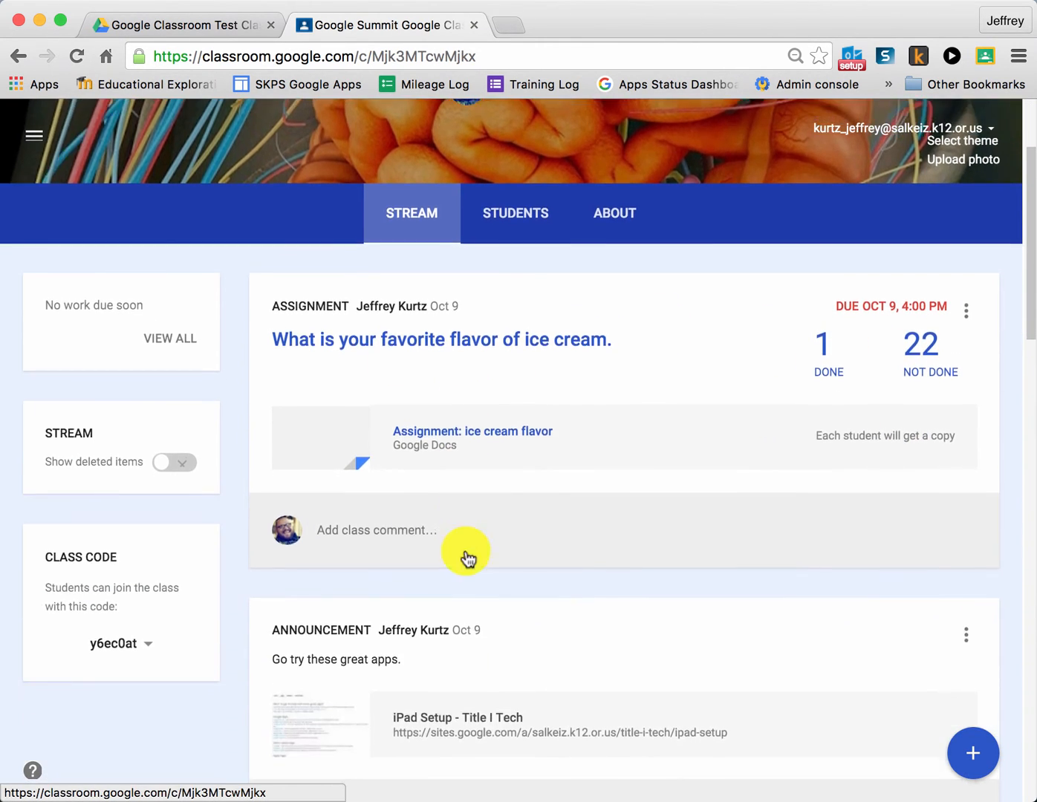
scroll(465, 549, "down", 2)
scroll(699, 541, "up", 5)
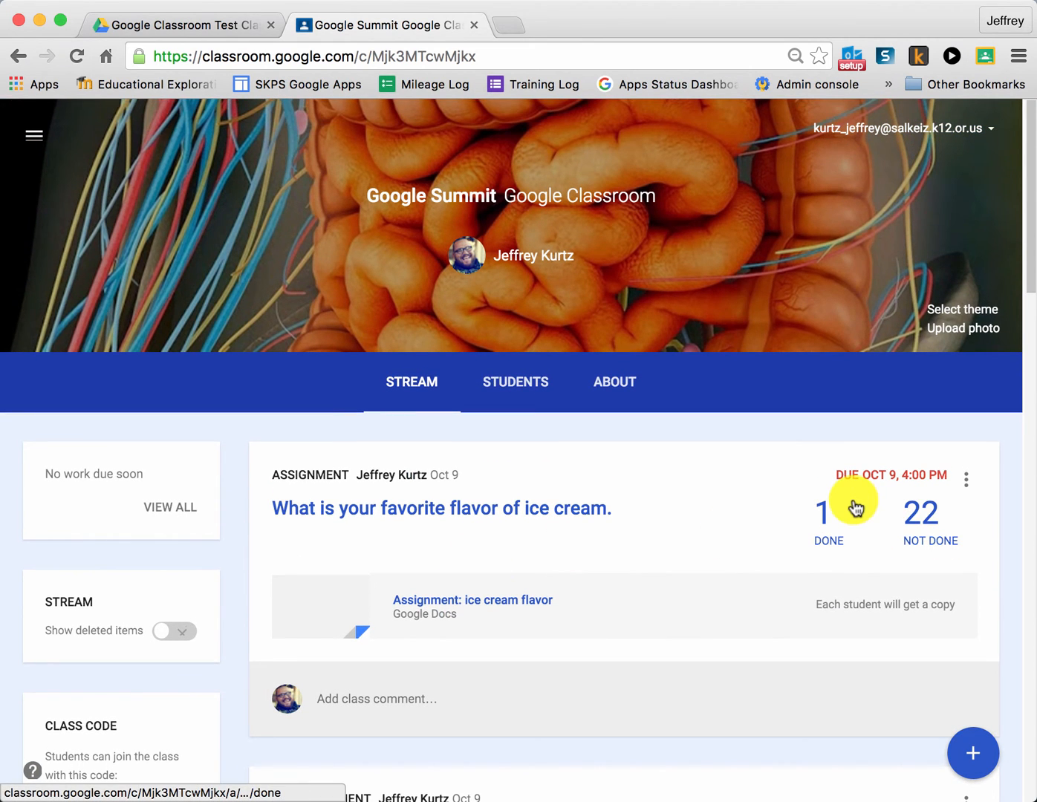
Open the done submissions for "What is your favorite flavor of ice cream." and grade the student listed under Done 100.
left_click(888, 529)
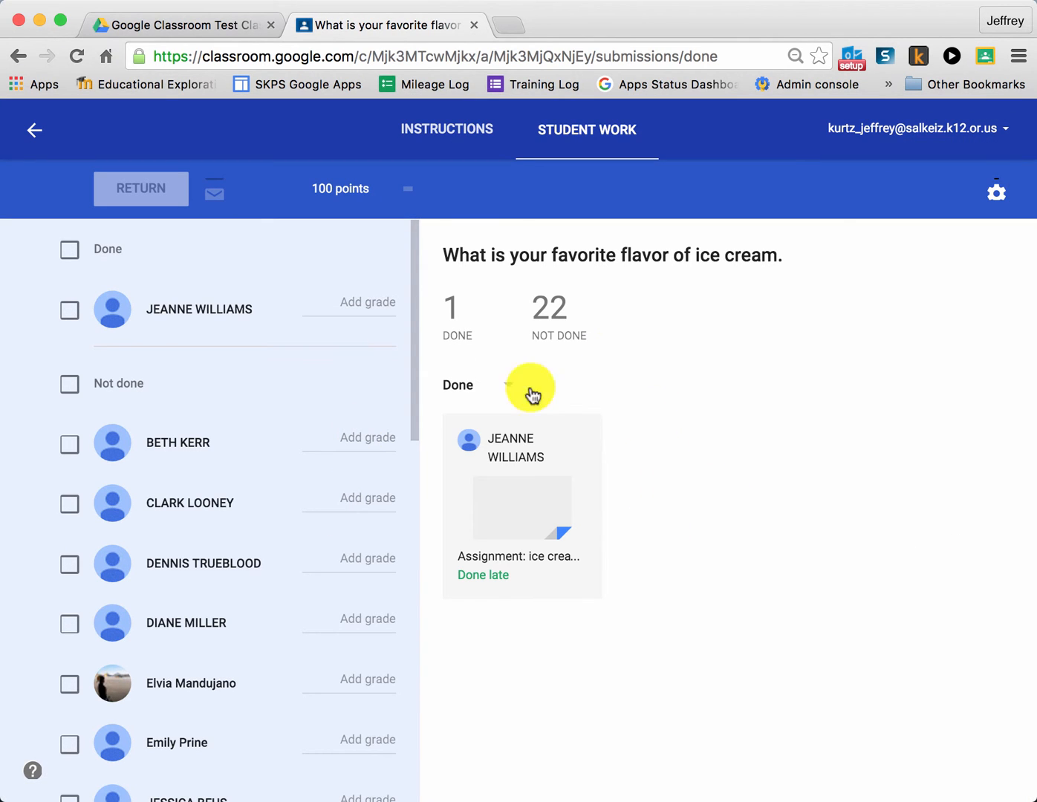
scroll(305, 484, "down", 2)
scroll(305, 484, "down", 15)
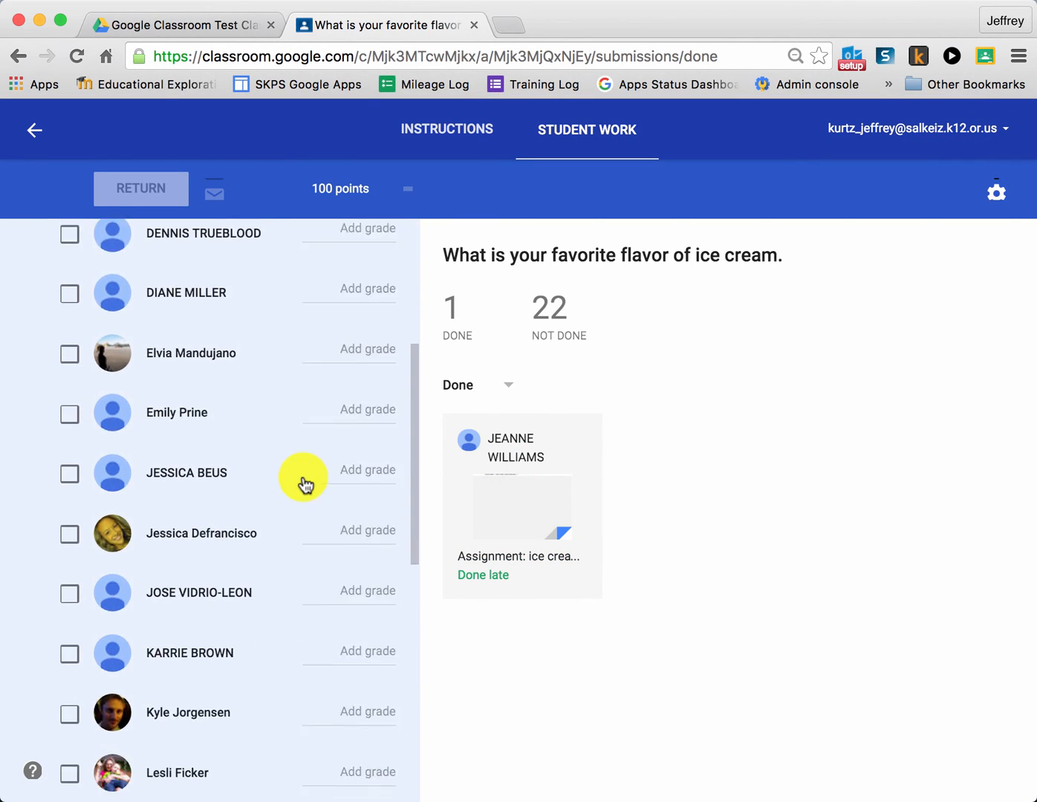
scroll(305, 485, "up", 15)
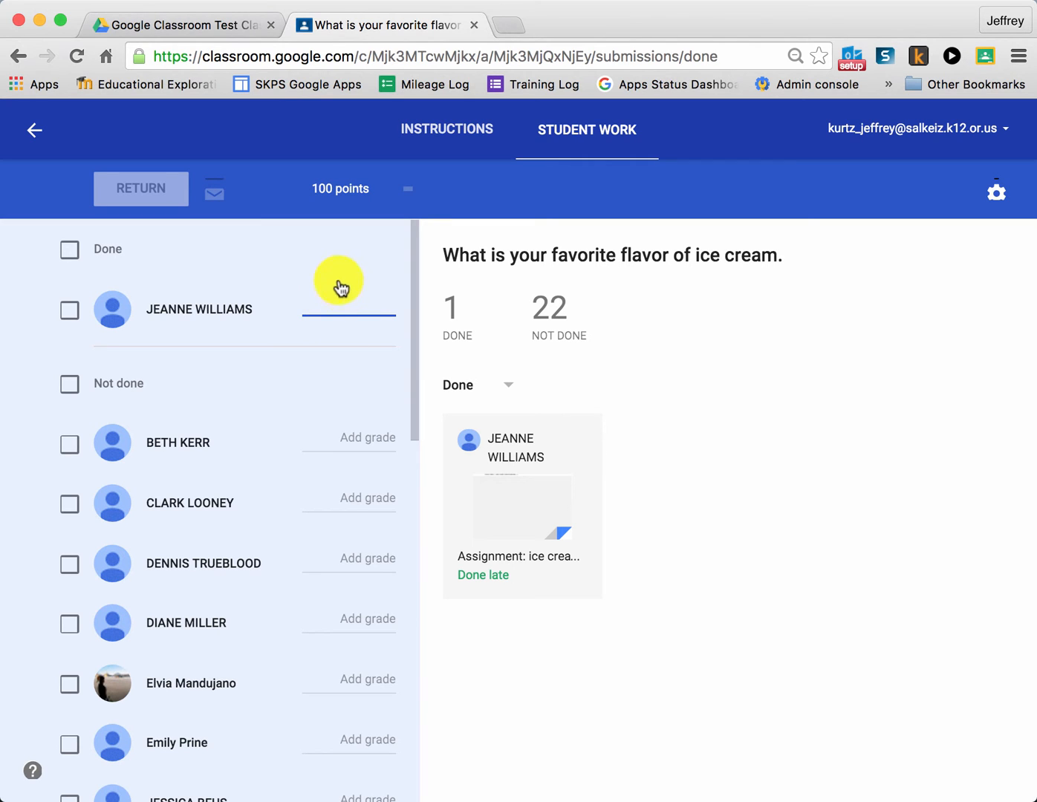
type("100")
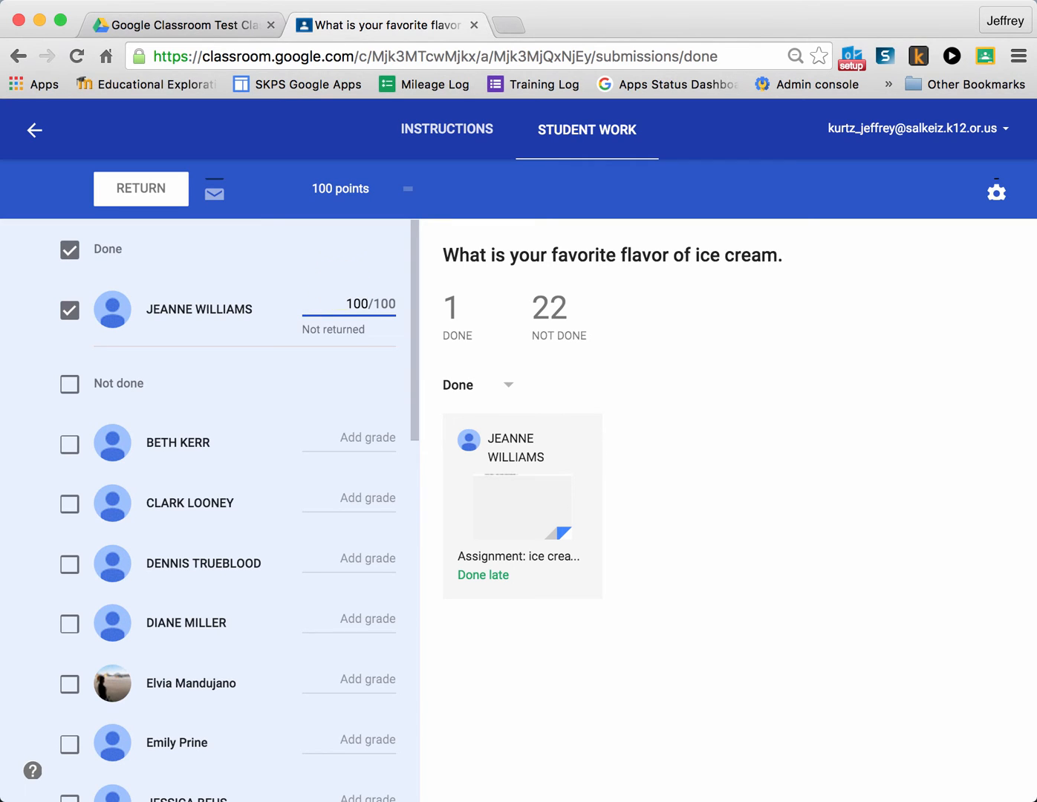
left_click(366, 258)
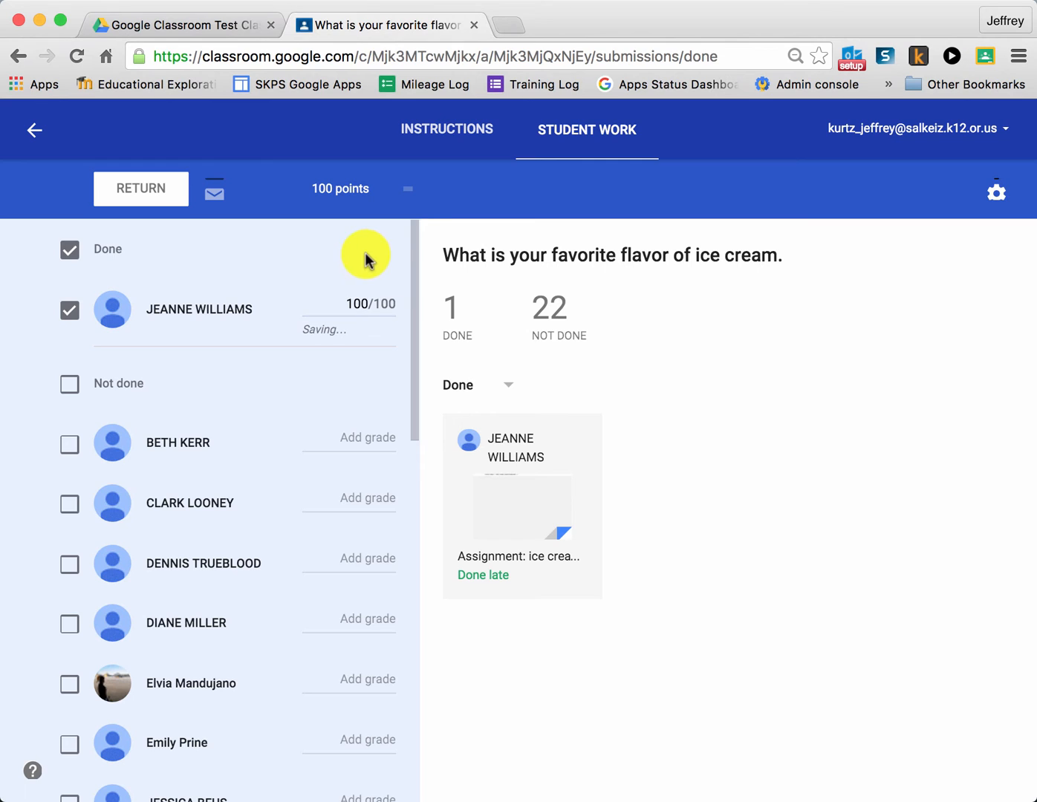
Set the ice cream assignment's total point value to 30 and confirm the update.
left_click(364, 191)
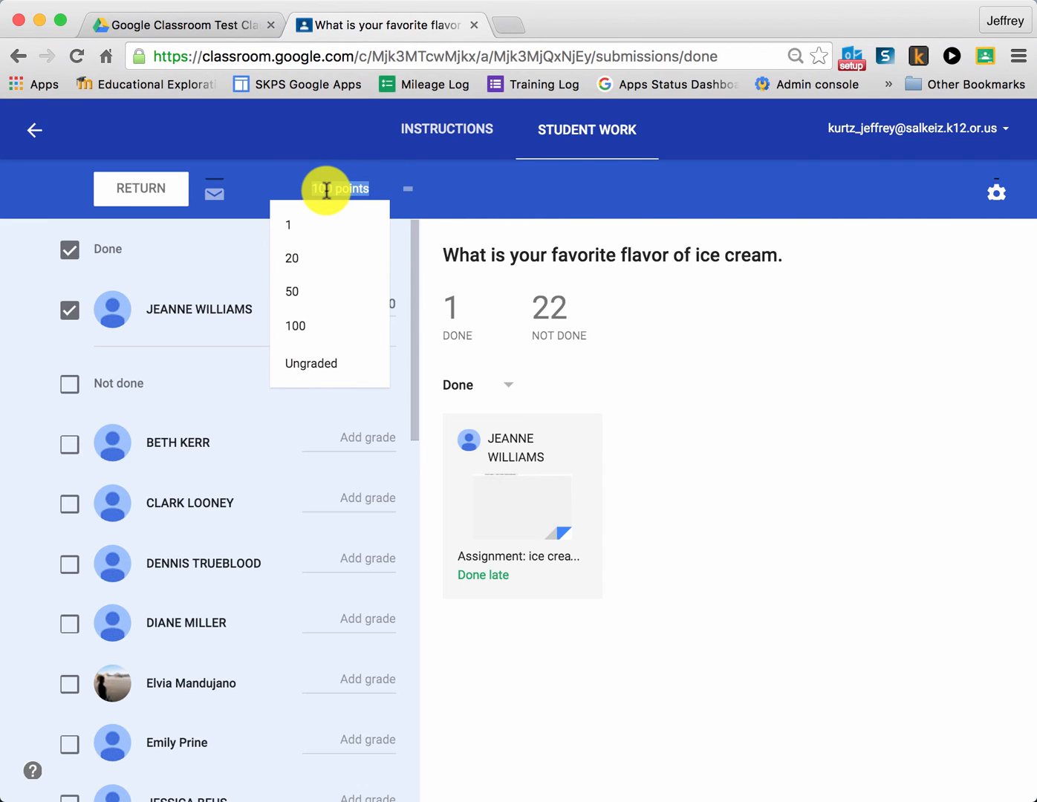
type("30")
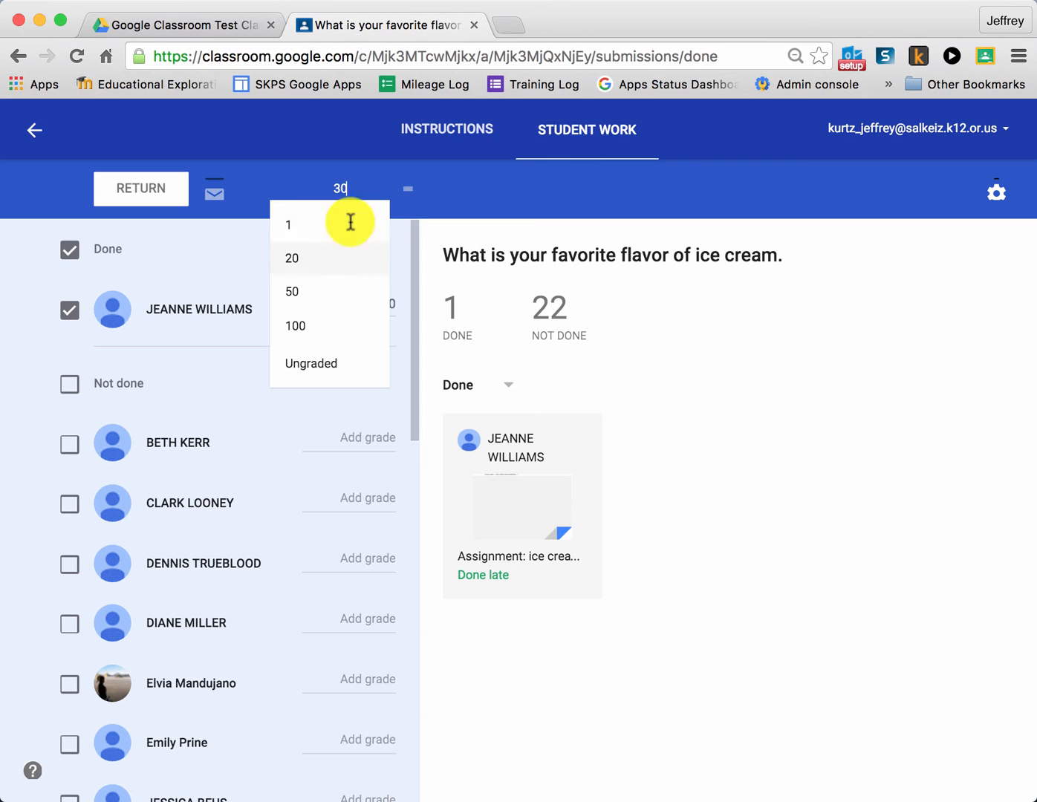
left_click(407, 136)
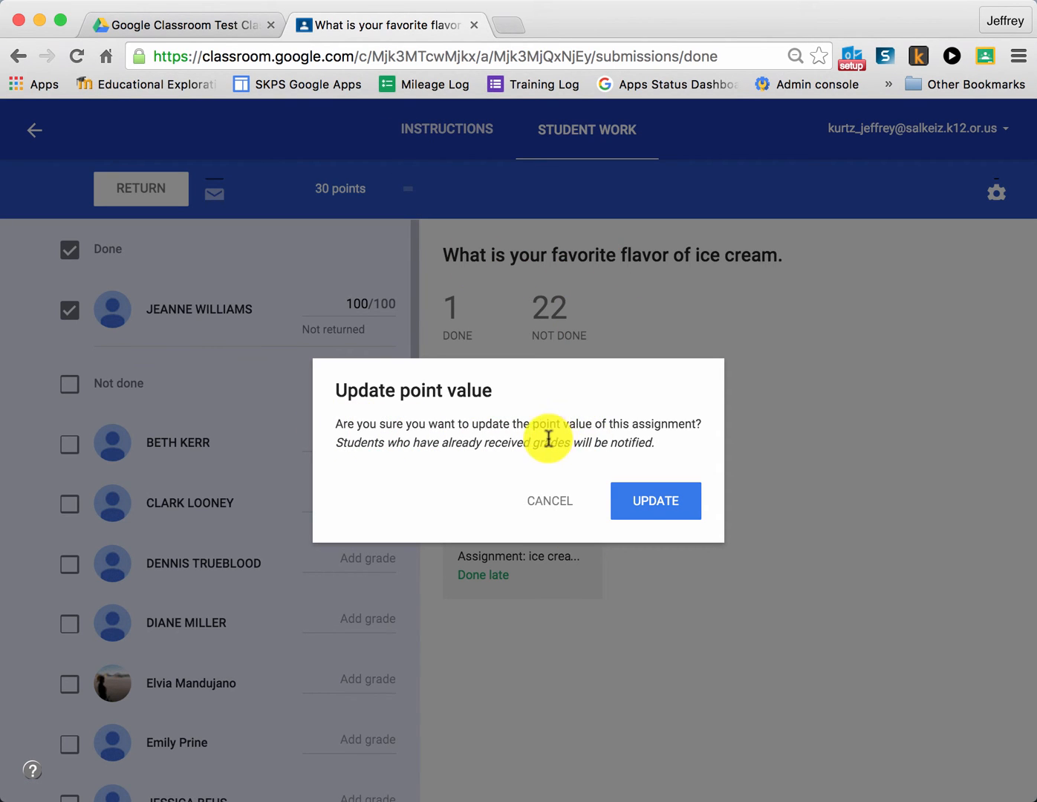
left_click(665, 501)
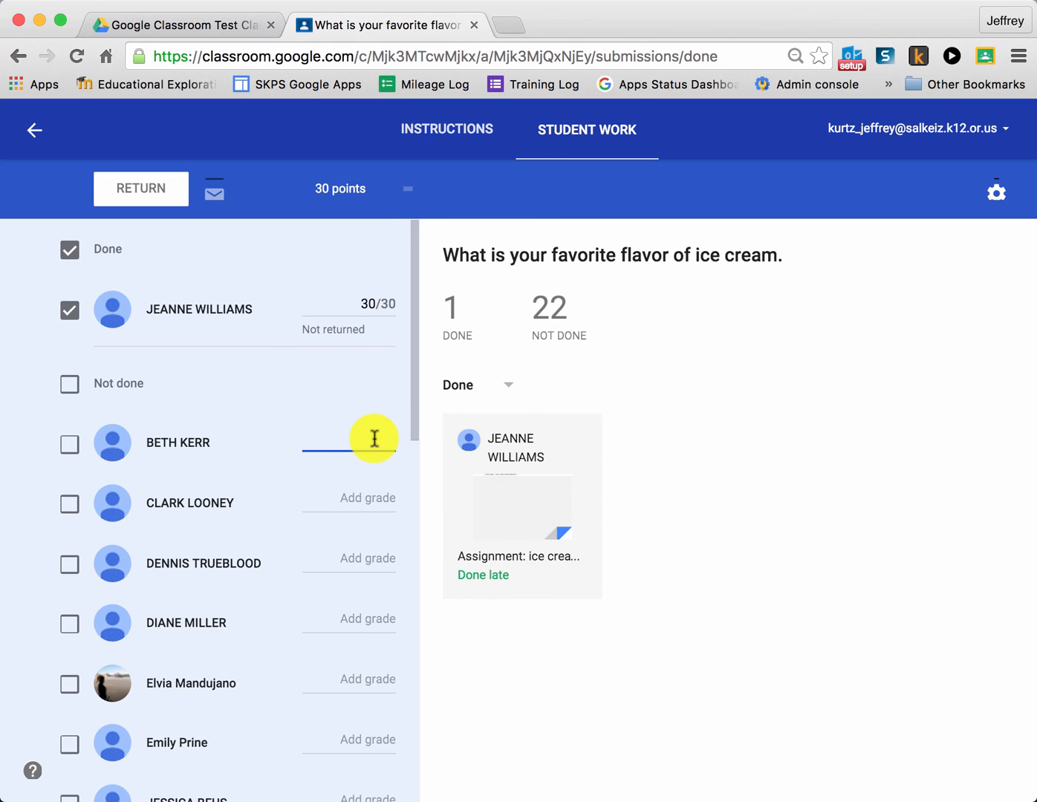
Give the first student under Not done a grade of 0 and start returning the selected students' graded work.
type("0/30")
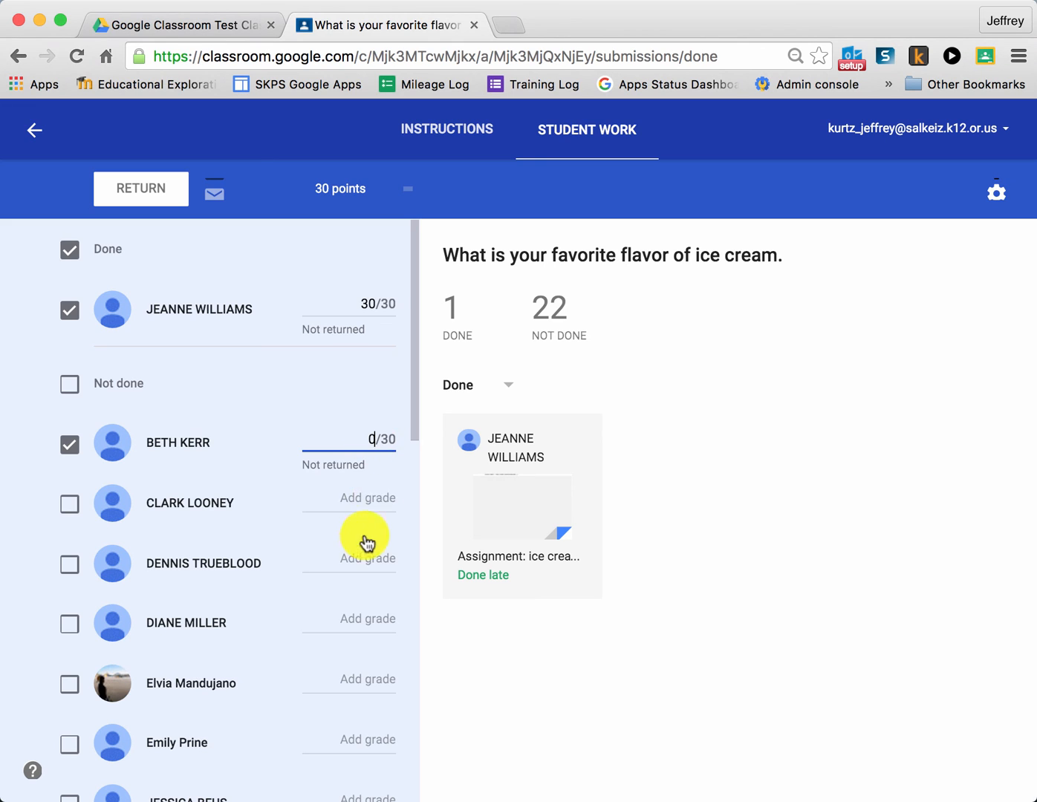
left_click(370, 499)
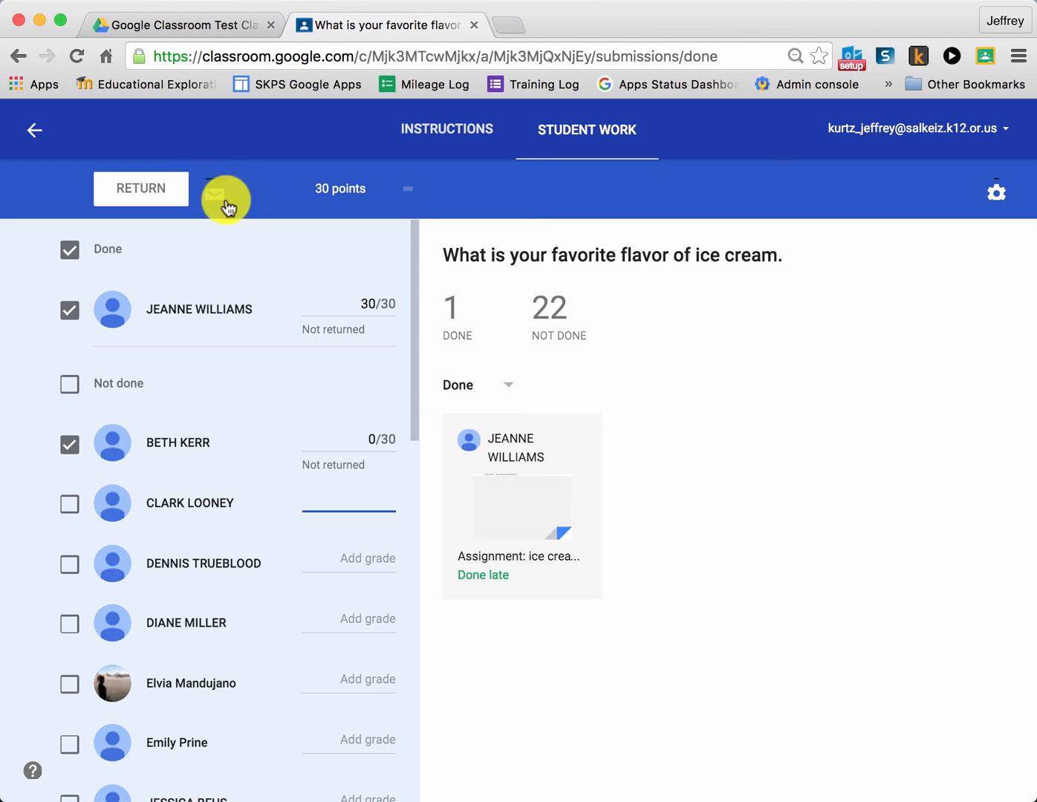
left_click(155, 194)
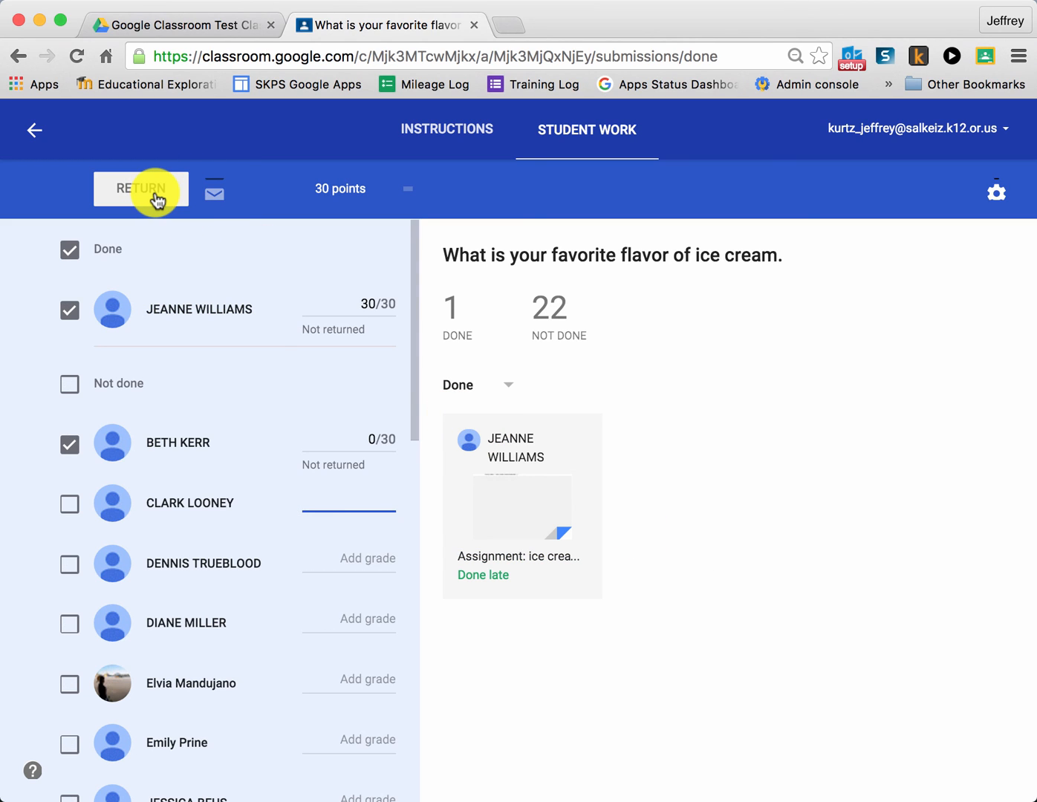